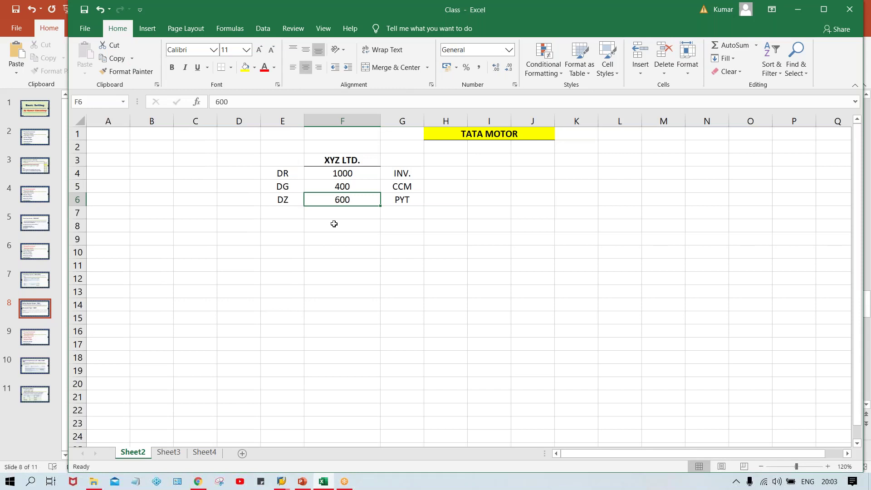
- Examine the XYZ LTD. amounts in F4:F6 and their document types DR, DG and DZ in the worksheet
{"action": "left_click", "coordinate": [338, 174]}
{"action": "left_click", "coordinate": [340, 187]}
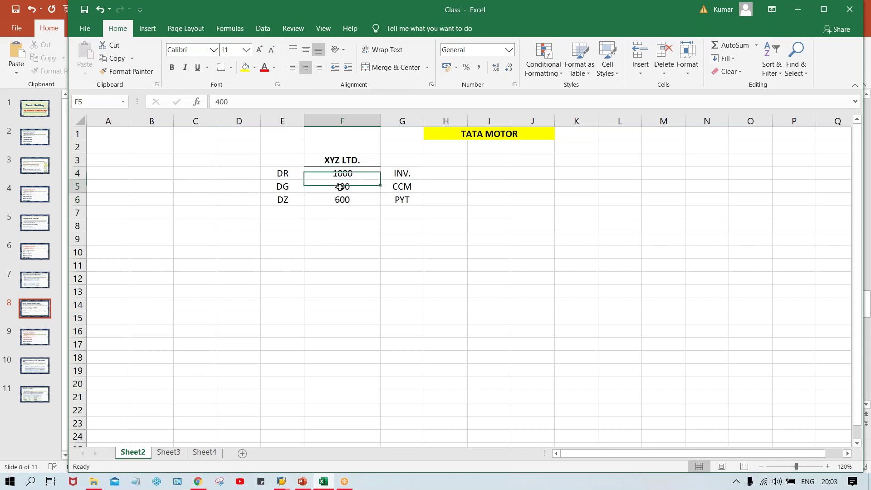
{"action": "left_click", "coordinate": [352, 200]}
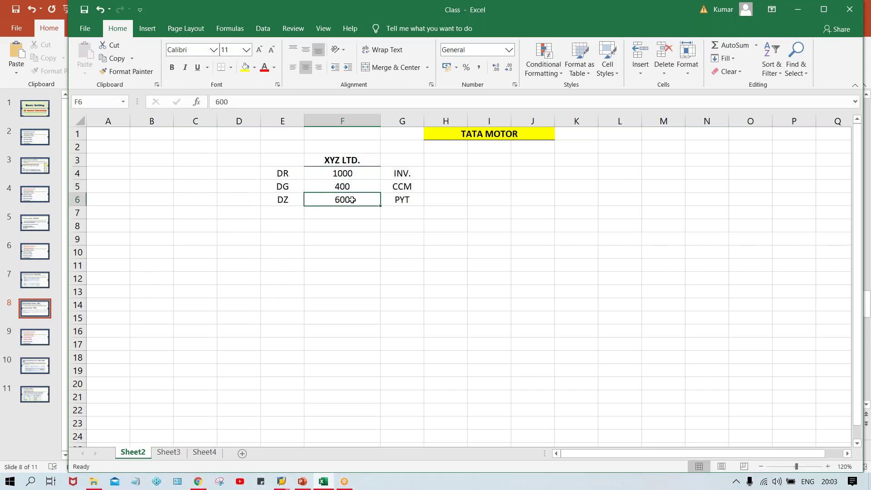
{"action": "left_click", "coordinate": [341, 172]}
{"action": "left_click", "coordinate": [345, 190]}
{"action": "left_click", "coordinate": [348, 202]}
{"action": "left_click", "coordinate": [334, 175]}
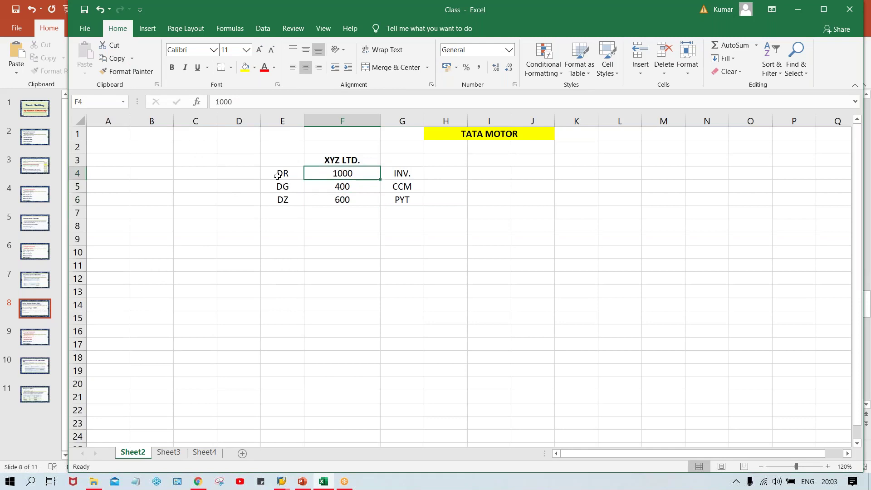
{"action": "left_click_drag", "start_coordinate": [277, 175], "coordinate": [281, 201]}
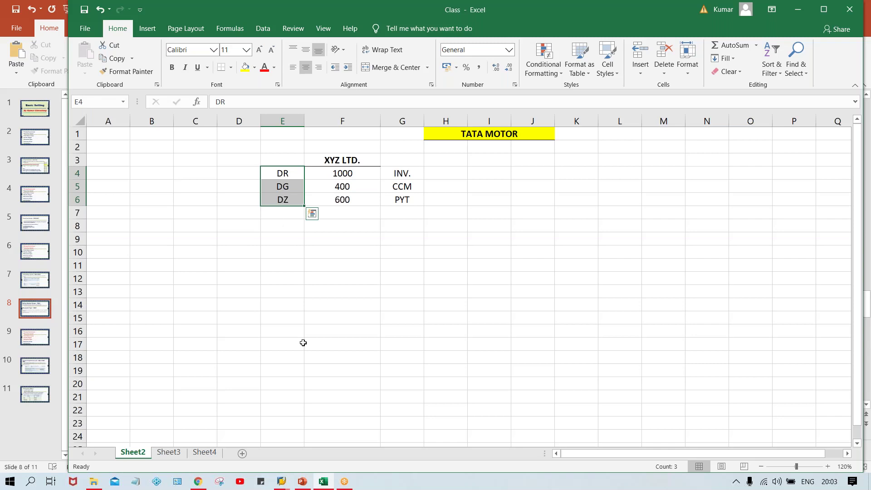
- Switch to the SAP Easy Access window and try to run transaction FBN1
{"action": "left_click", "coordinate": [302, 481]}
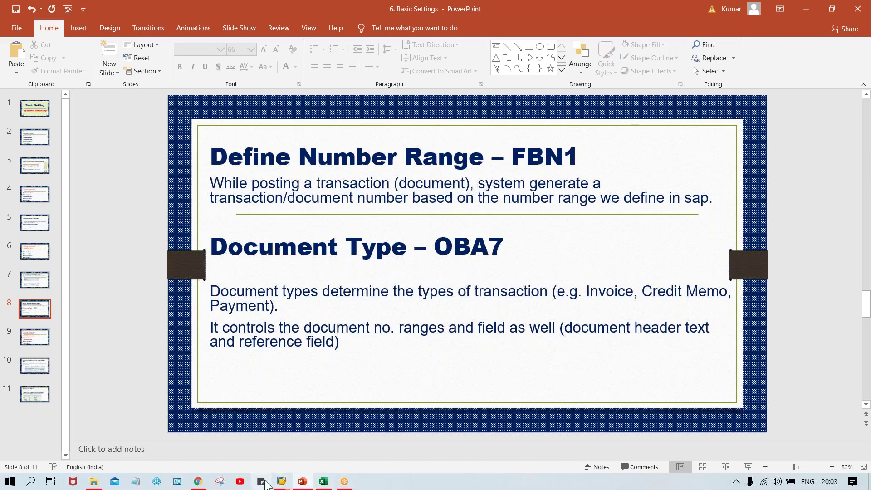
{"action": "mouse_move", "coordinate": [283, 484]}
{"action": "left_click", "coordinate": [322, 445]}
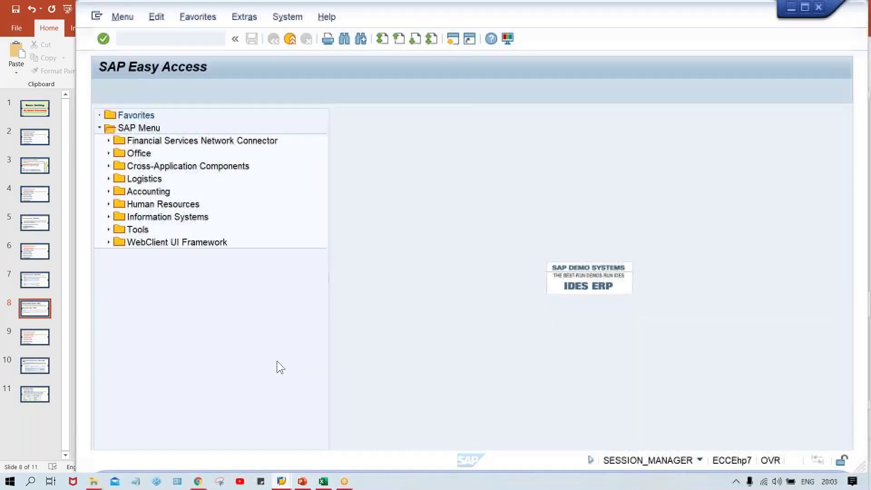
{"action": "type", "text": "FBN1"}
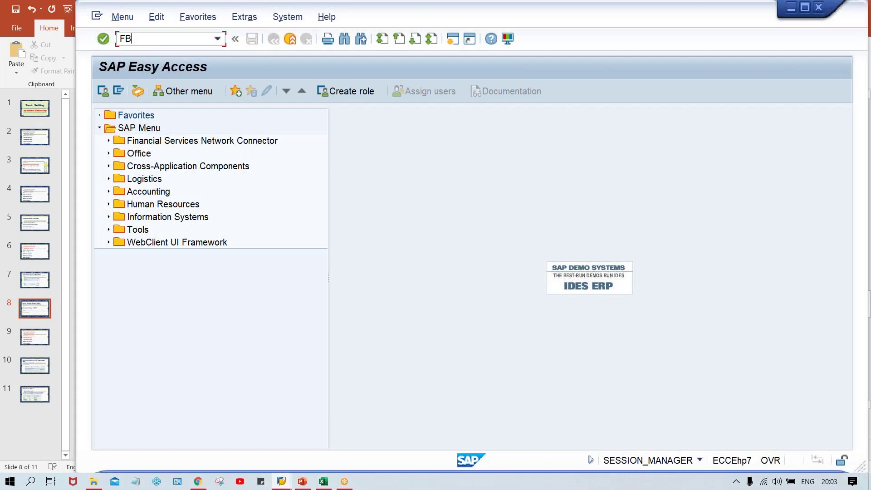
{"action": "key", "text": "Return"}
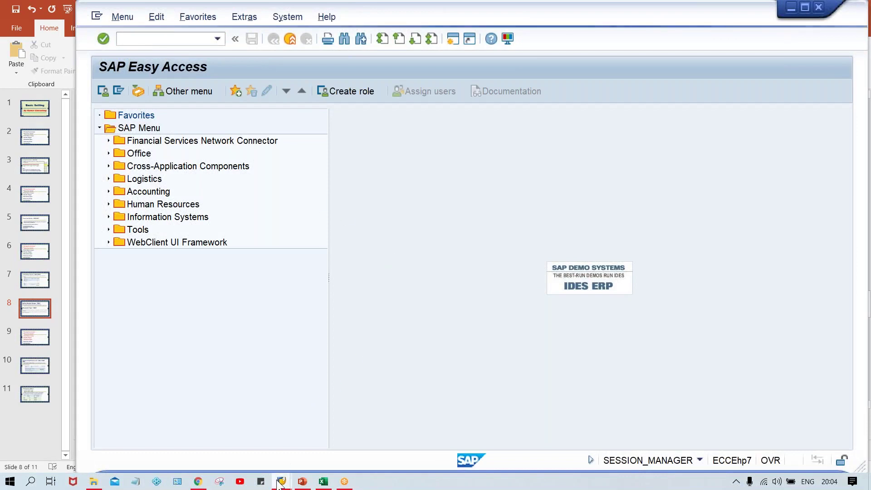
- Open a new connection to SAP_2 from SAP Logon and decline the detailed error description for the broken session
{"action": "mouse_move", "coordinate": [281, 481]}
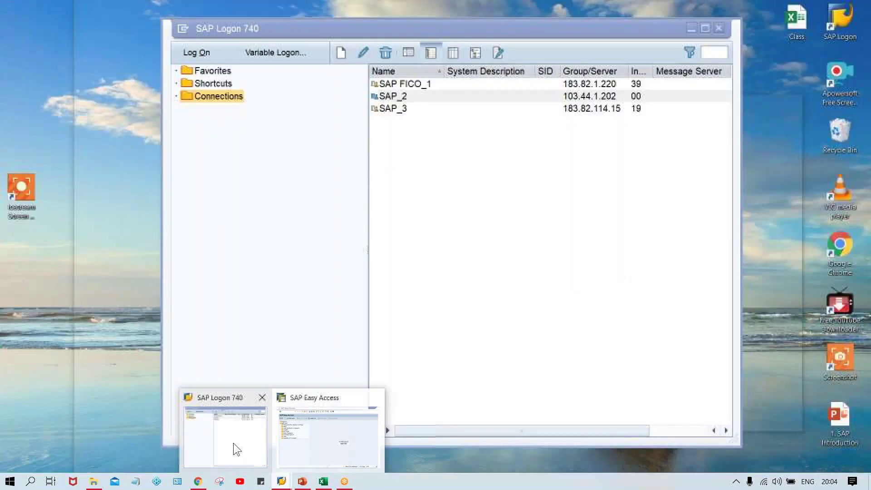
{"action": "left_click", "coordinate": [233, 443]}
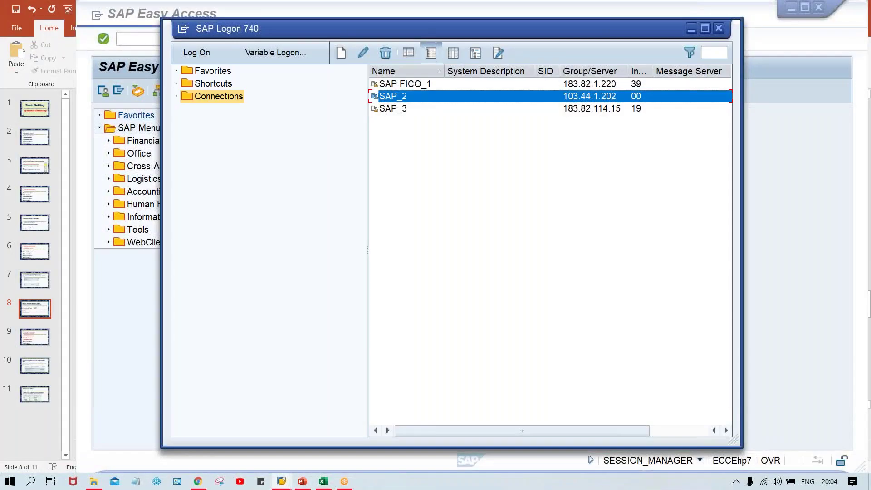
{"action": "key", "text": "Return"}
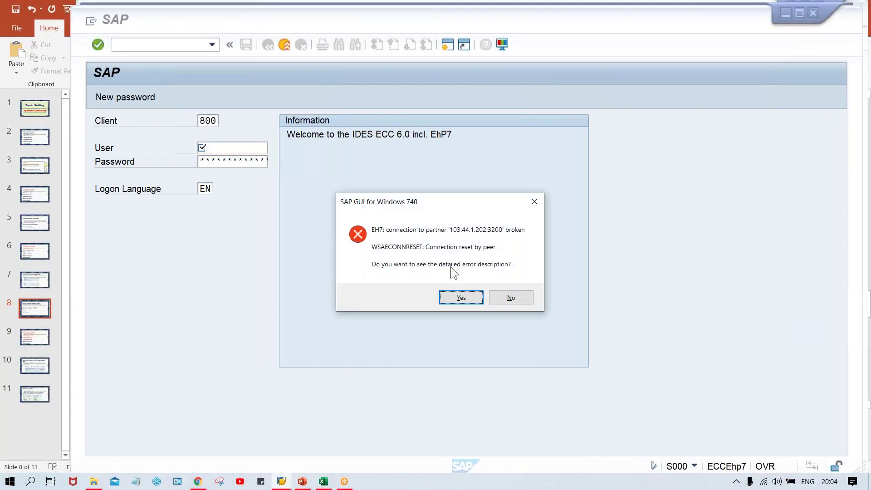
{"action": "left_click", "coordinate": [512, 297]}
- Log on to client 800 by filling in the user name and the account password
{"action": "left_click", "coordinate": [216, 150]}
{"action": "left_click", "coordinate": [216, 150]}
{"action": "key", "text": "Down"}
{"action": "key", "text": "Tab"}
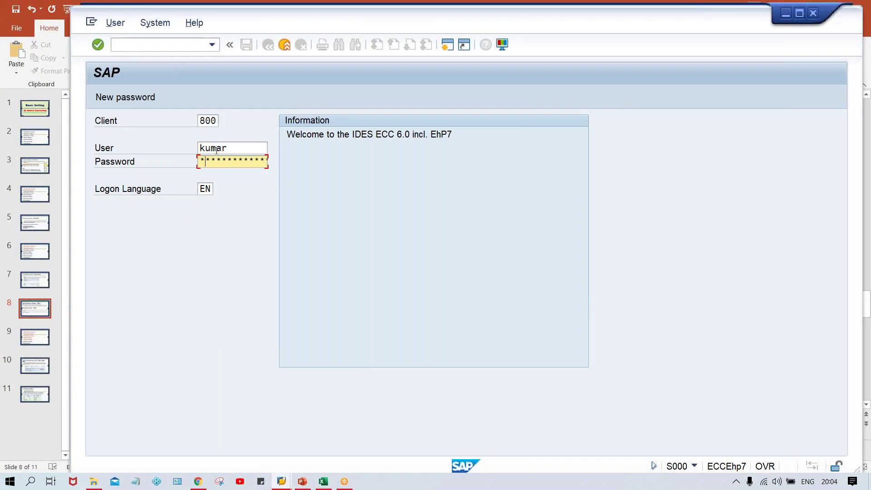
{"action": "key", "text": "Caps_Lock"}
{"action": "type", "text": "***"}
{"action": "key", "text": "Return"}
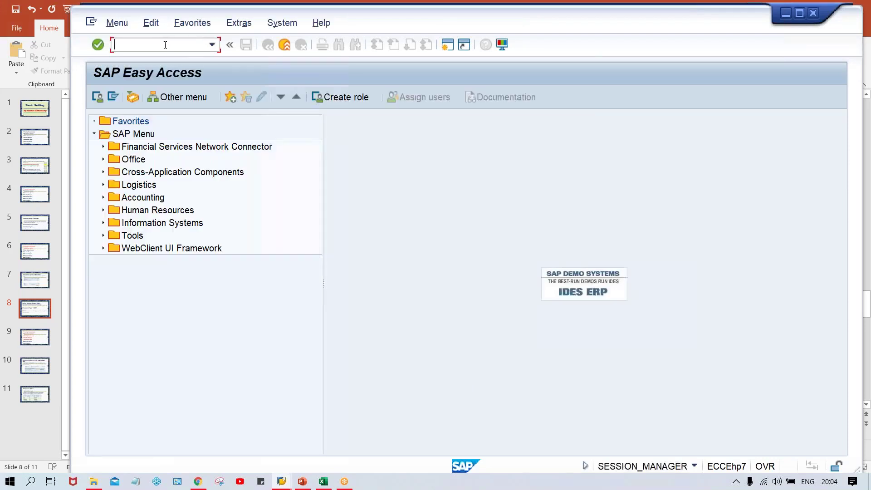
- Run transaction FBN1 and open the number range intervals of company code TM00 for maintenance
{"action": "key", "text": "Down"}
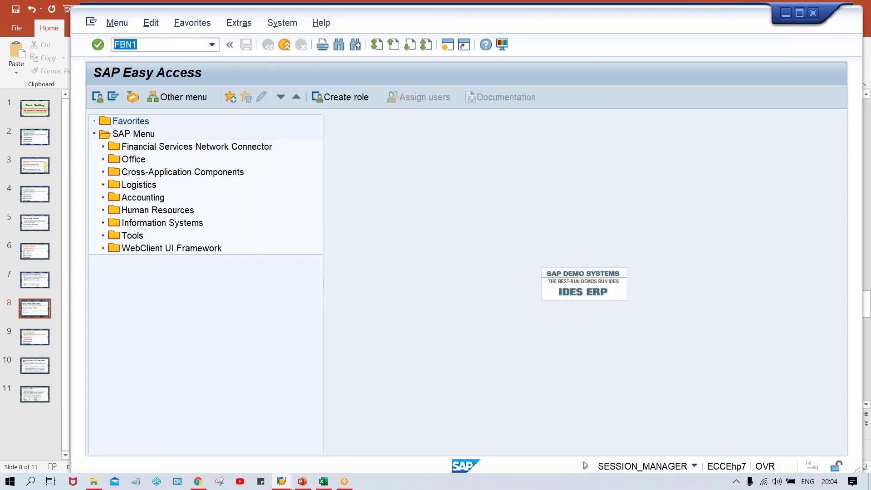
{"action": "key", "text": "Return"}
{"action": "left_click", "coordinate": [222, 122]}
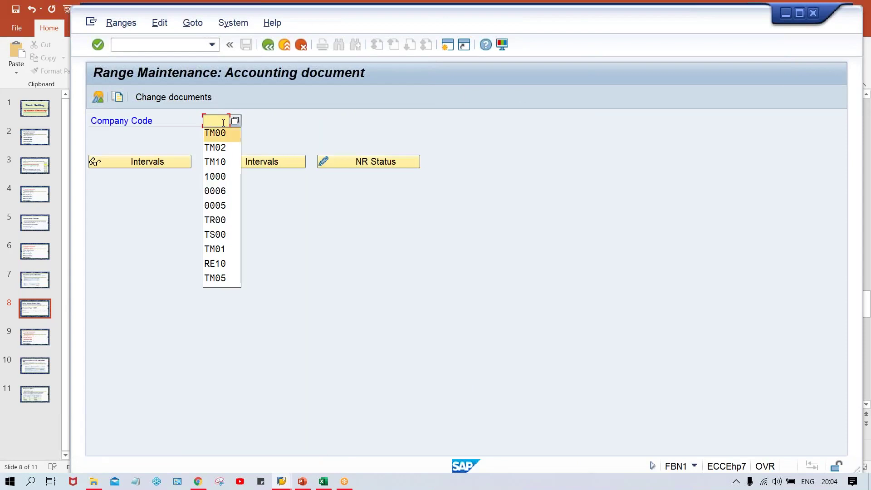
{"action": "key", "text": "Return"}
{"action": "right_click", "coordinate": [262, 166]}
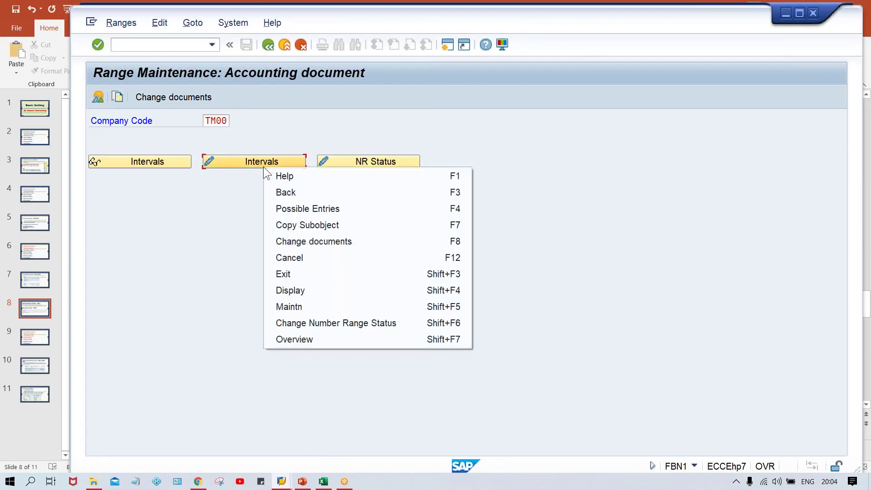
{"action": "left_click", "coordinate": [246, 161]}
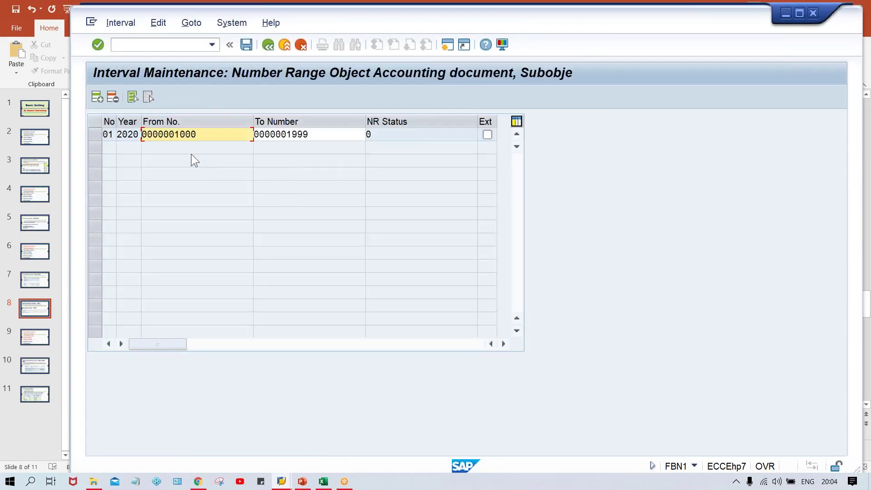
{"action": "left_click", "coordinate": [335, 134]}
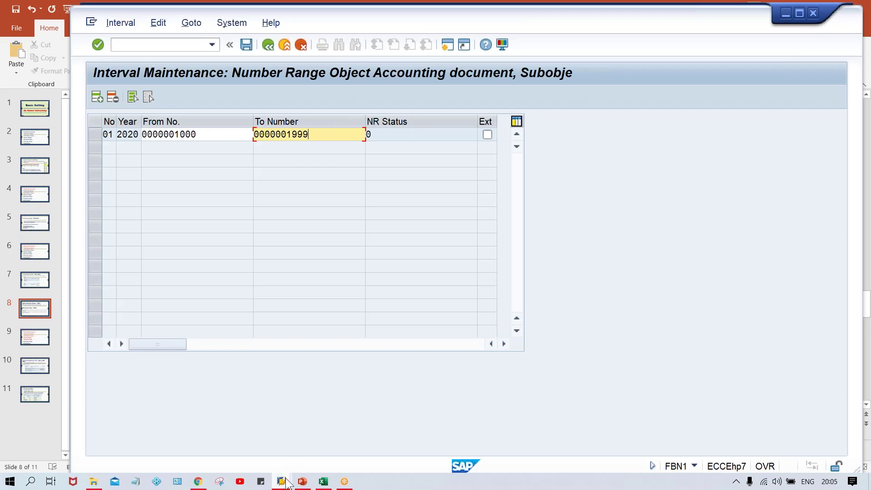
- Review the PowerPoint slide on number ranges and document types, then return to the interval maintenance in SAP
{"action": "mouse_move", "coordinate": [303, 482]}
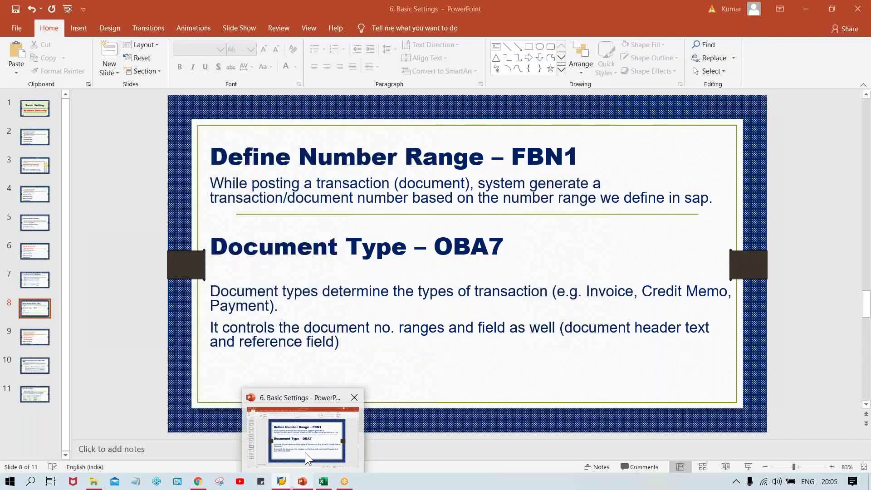
{"action": "left_click", "coordinate": [305, 453]}
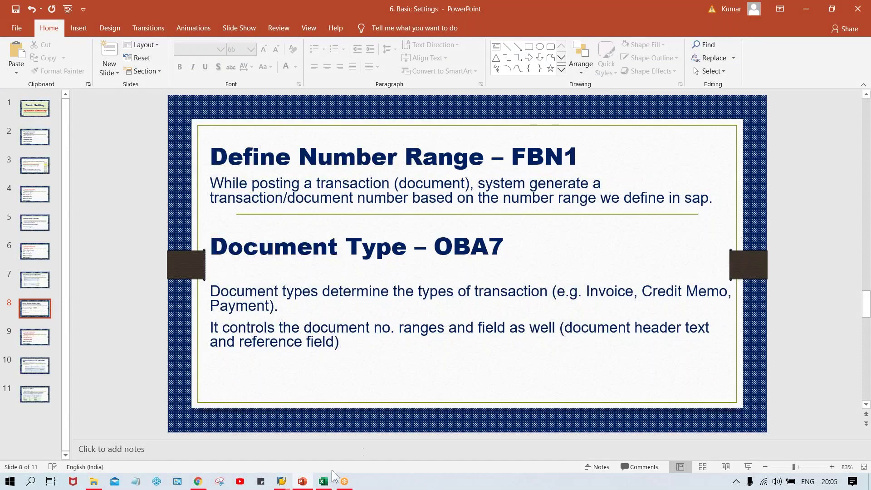
{"action": "mouse_move", "coordinate": [281, 482]}
{"action": "left_click", "coordinate": [299, 453]}
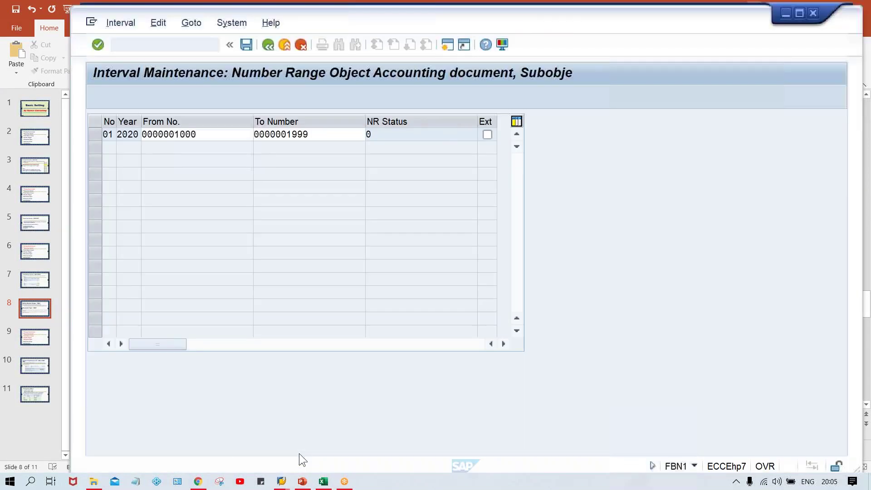
- Start a new SAP session and run transaction OBA7 in it to list the document types
{"action": "left_click", "coordinate": [447, 42]}
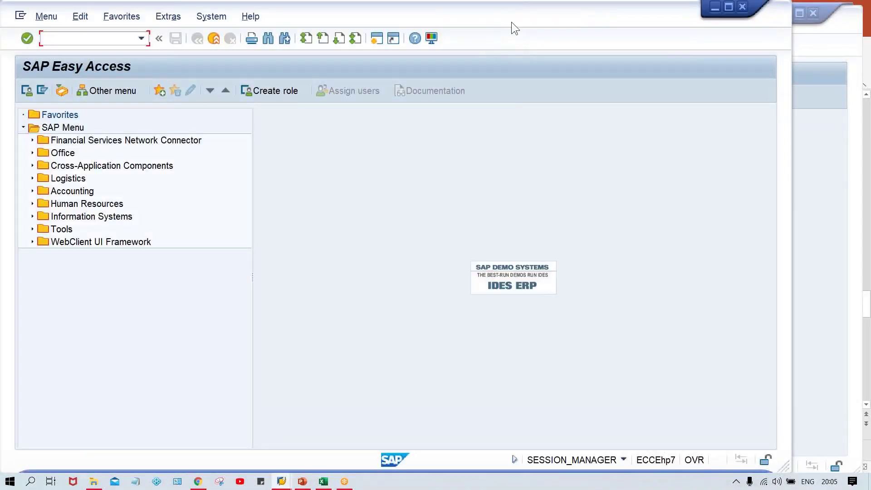
{"action": "left_click_drag", "start_coordinate": [510, 22], "coordinate": [582, 27]}
{"action": "left_click", "coordinate": [164, 42]}
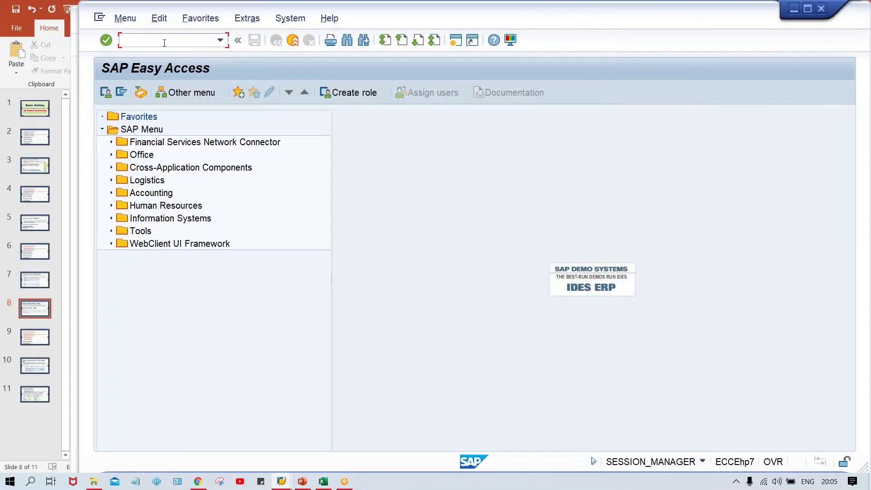
{"action": "type", "text": "oba7"}
{"action": "key", "text": "Return"}
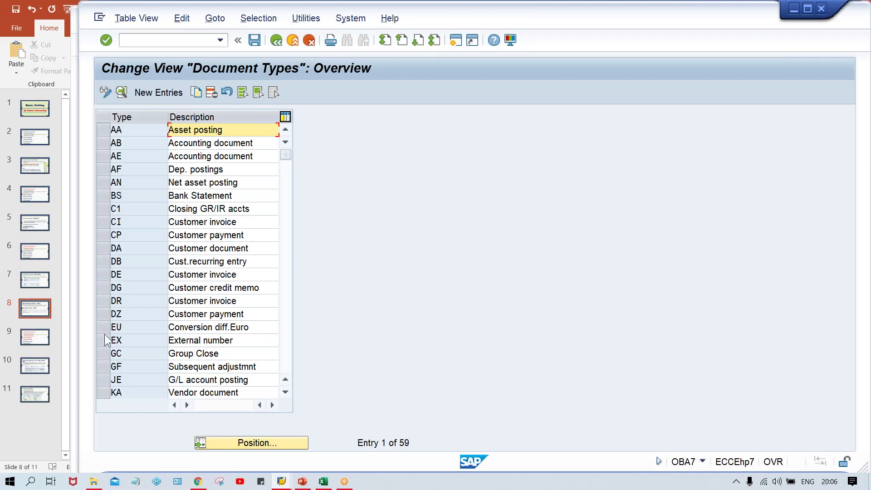
- Copy document type DR (Customer invoice) as a new document type ZR
{"action": "left_click", "coordinate": [103, 298]}
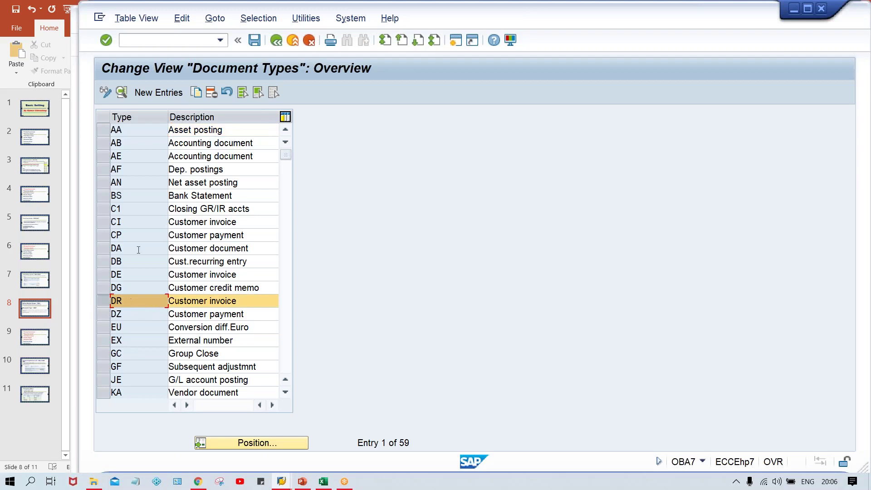
{"action": "left_click", "coordinate": [196, 93]}
{"action": "type", "text": "zR"}
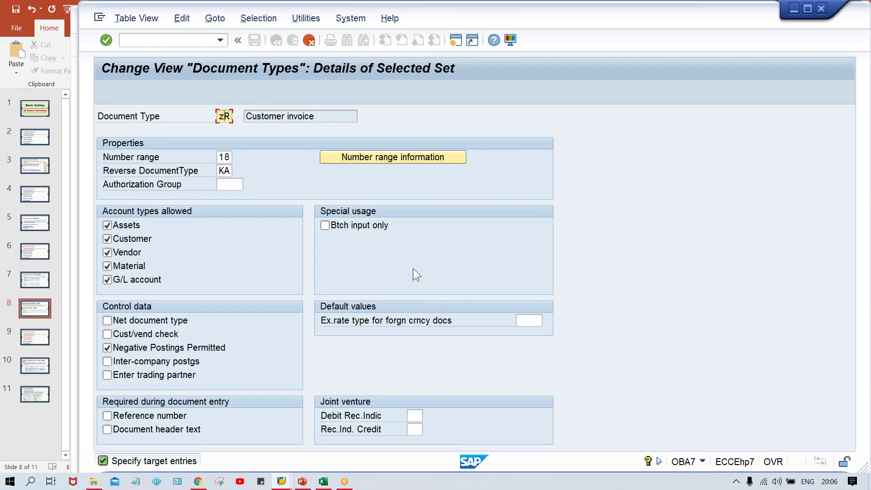
{"action": "key", "text": "Caps_Lock"}
{"action": "type", "text": "Z"}
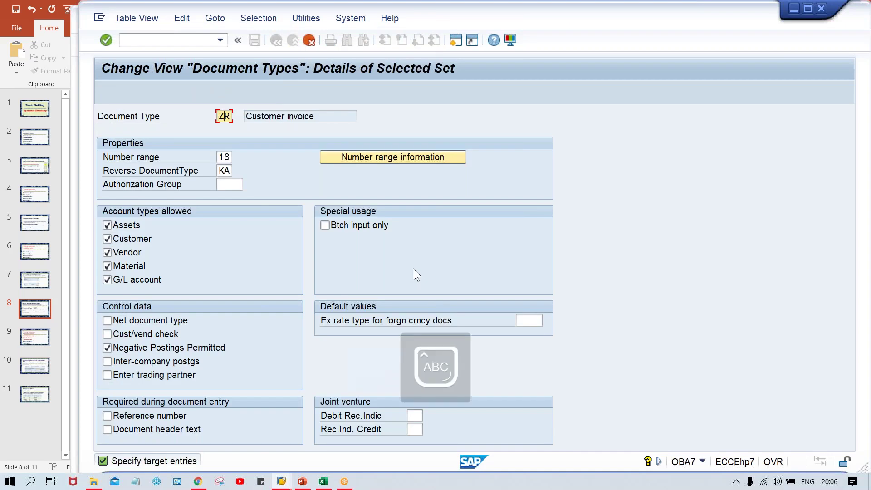
{"action": "key", "text": "Return"}
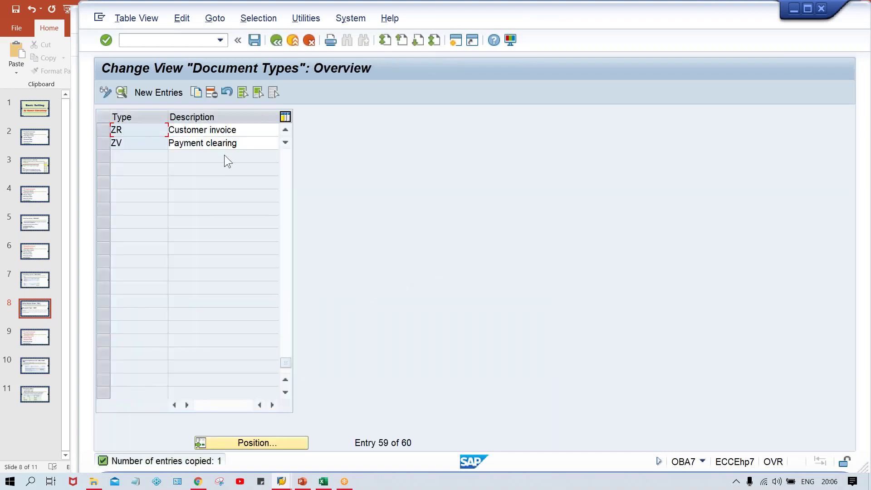
- Return to the start of the document type list and open the details of type DR
{"action": "left_click", "coordinate": [283, 174]}
{"action": "left_click", "coordinate": [283, 174]}
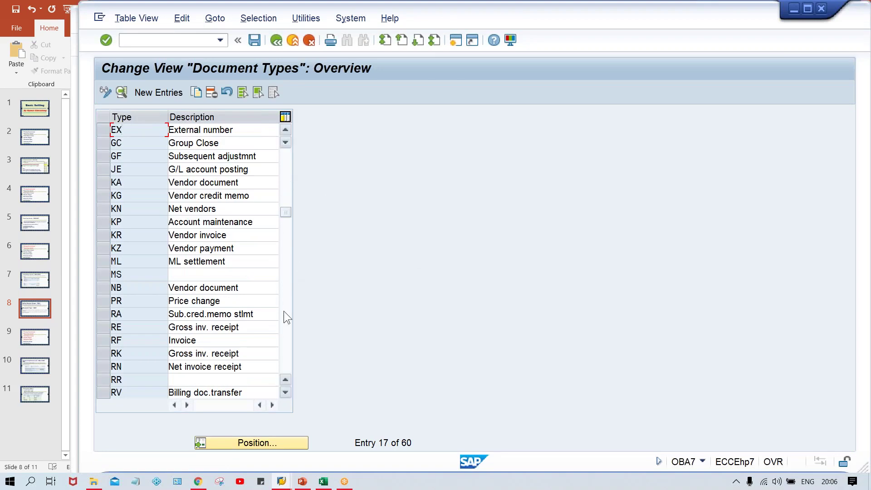
{"action": "left_click", "coordinate": [287, 173]}
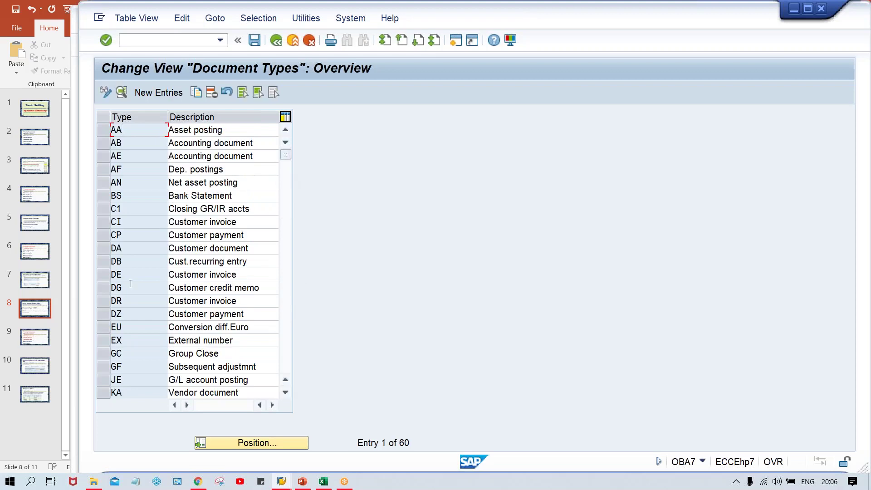
{"action": "double_click", "coordinate": [135, 304]}
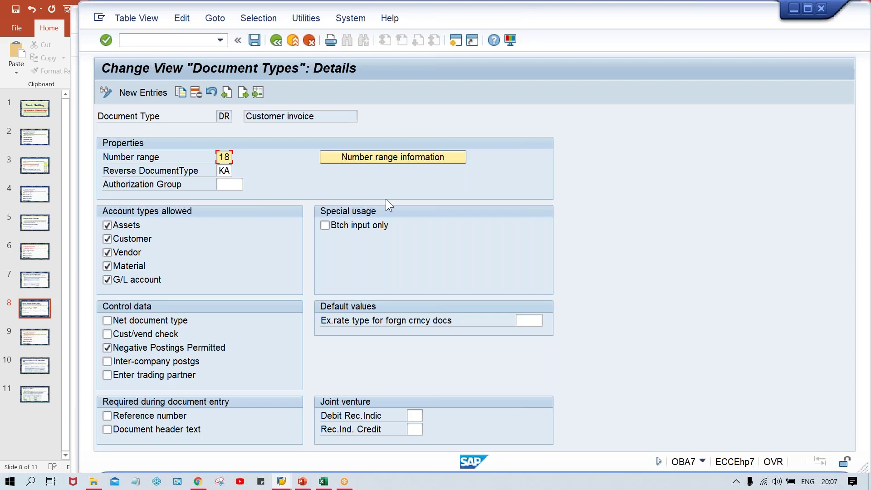
- Start another SAP session, run transaction FB50 and go to the document header text field
{"action": "left_click", "coordinate": [456, 42]}
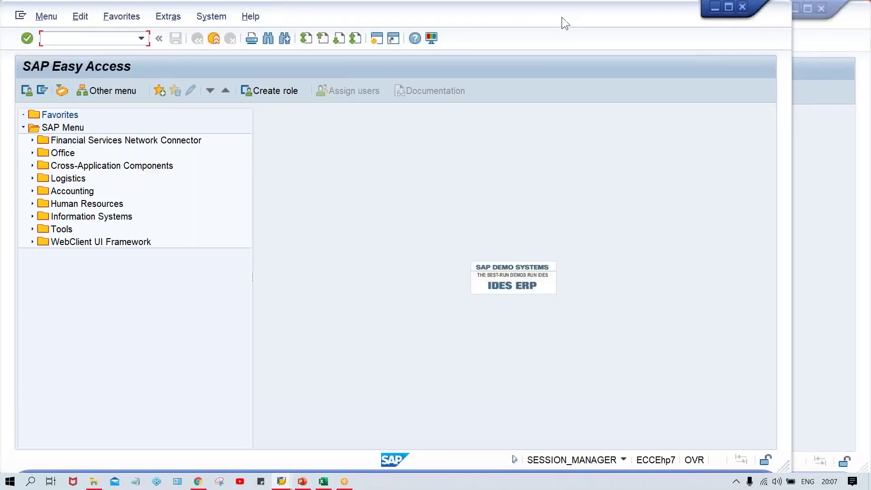
{"action": "mouse_move", "coordinate": [562, 18]}
{"action": "left_mouse_down"}
{"action": "mouse_move", "coordinate": [639, 21]}
{"action": "mouse_move", "coordinate": [574, 24]}
{"action": "left_mouse_up"}
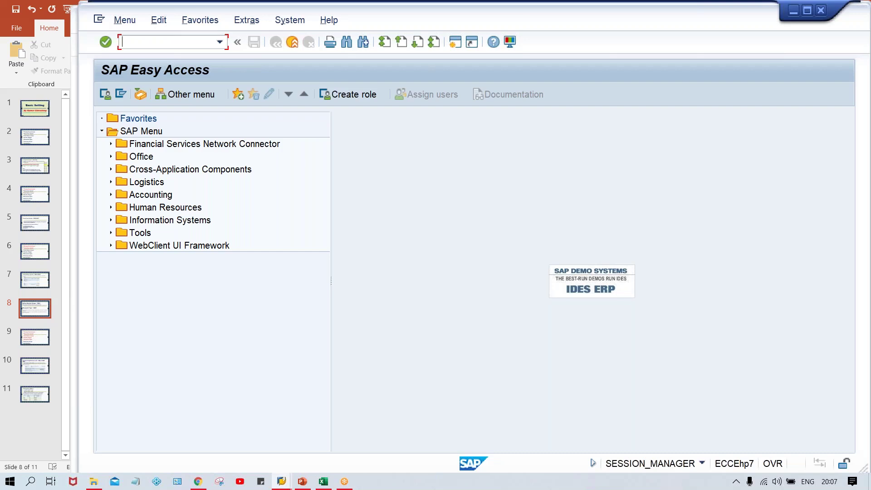
{"action": "type", "text": "FB50"}
{"action": "key", "text": "Return"}
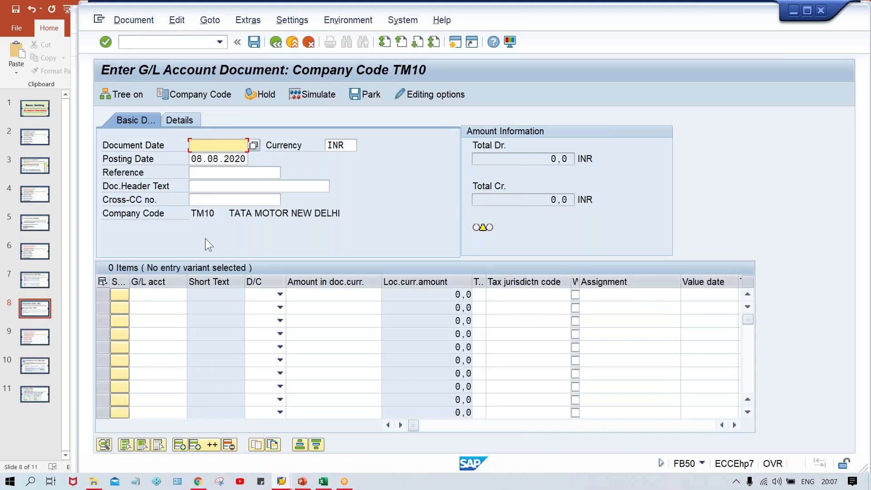
{"action": "left_click", "coordinate": [287, 190]}
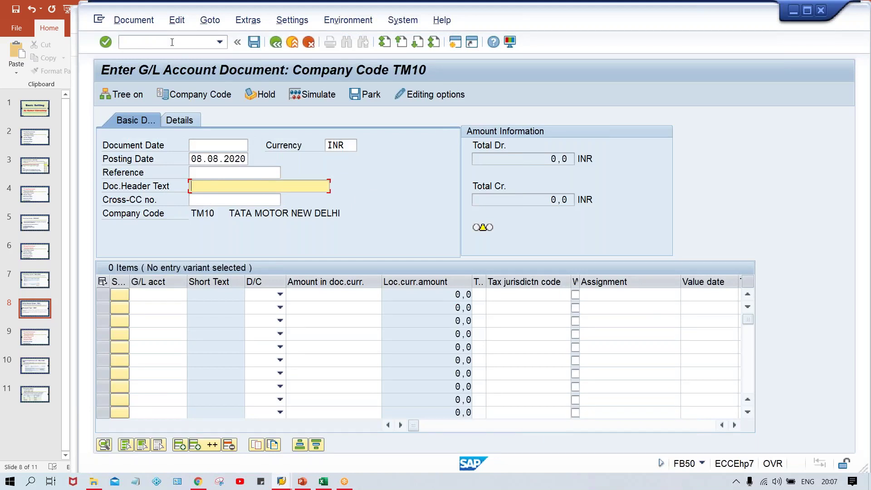
- Run transaction F-02 in place of FB50 and select the document type in the G/L posting header
{"action": "key", "text": "ctrl+slash"}
{"action": "type", "text": "/NF-02"}
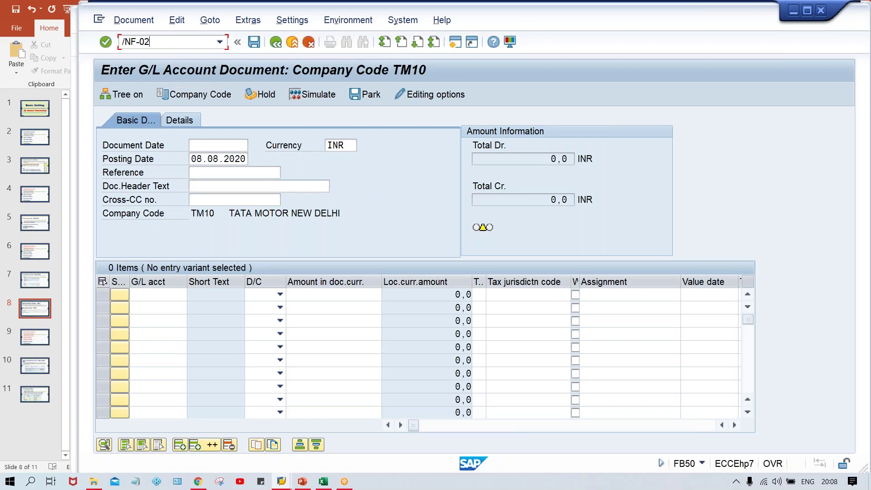
{"action": "key", "text": "Return"}
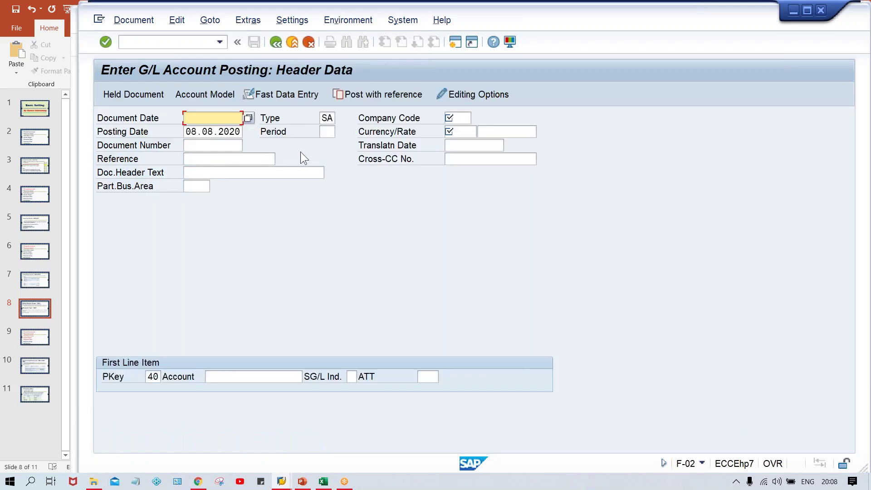
{"action": "left_click", "coordinate": [323, 118]}
{"action": "double_click", "coordinate": [334, 118]}
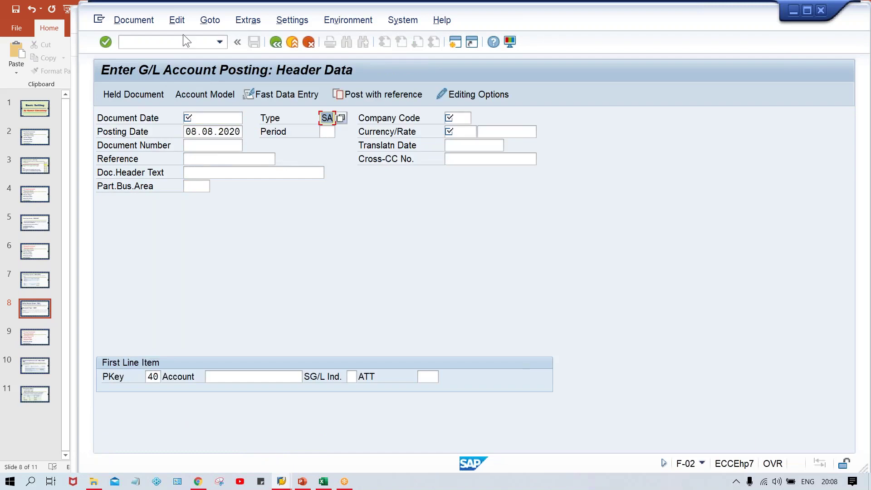
- Run transaction F-22 in the same session and select the document type in the customer invoice header
{"action": "left_click", "coordinate": [163, 40]}
{"action": "type", "text": "/"}
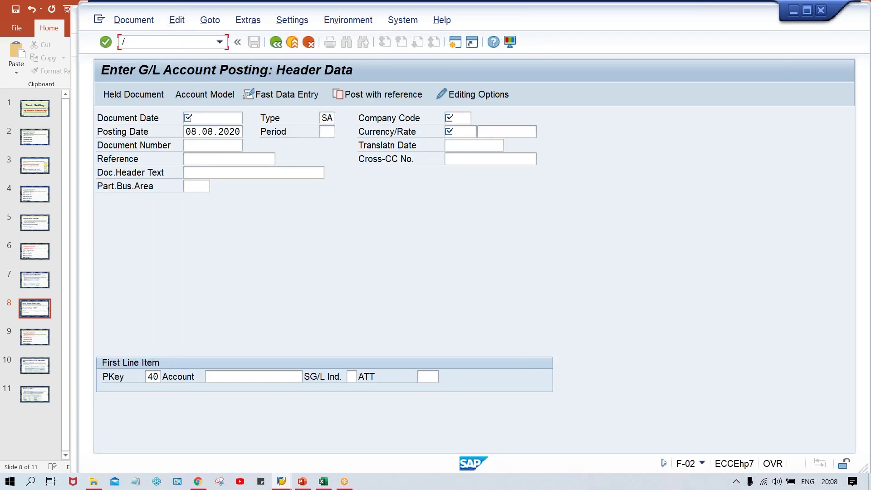
{"action": "type", "text": "NF-22"}
{"action": "key", "text": "Return"}
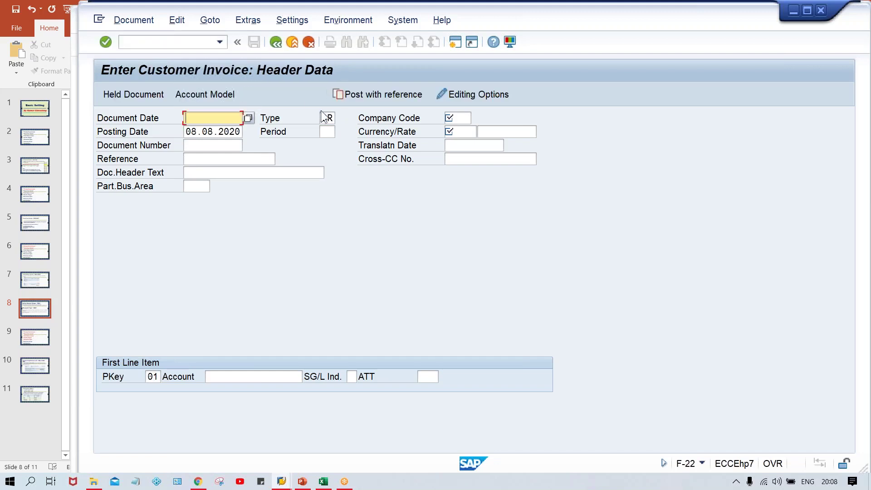
{"action": "double_click", "coordinate": [327, 119]}
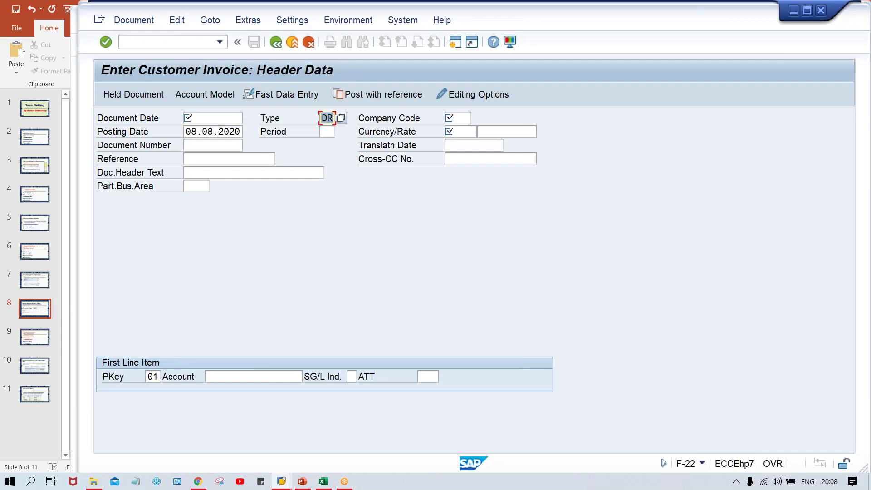
- Try document type ZR in the customer invoice header and put the type back to DR
{"action": "left_click", "coordinate": [327, 131]}
{"action": "left_click", "coordinate": [326, 118]}
{"action": "type", "text": "Z"}
{"action": "type", "text": "D"}
- Check number range interval 01 in the FBN1 session and return to the document type in the F-22 invoice header
{"action": "left_click", "coordinate": [282, 482]}
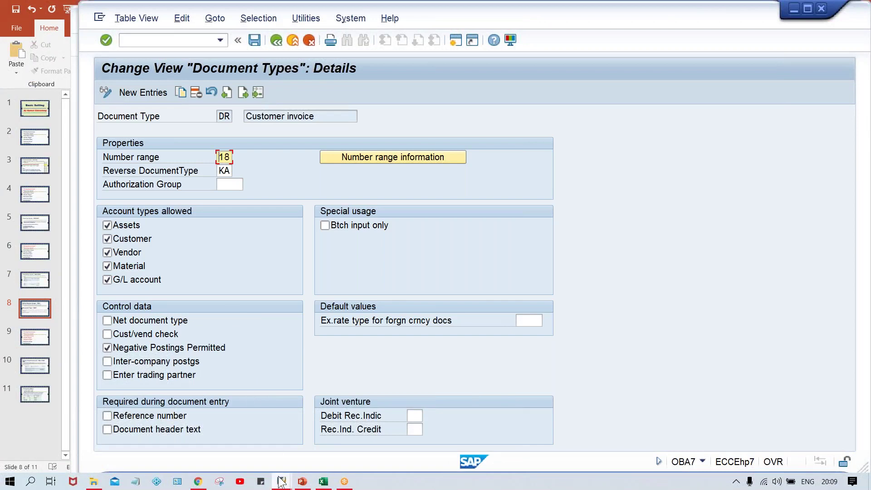
{"action": "mouse_move", "coordinate": [280, 482]}
{"action": "left_click", "coordinate": [231, 443]}
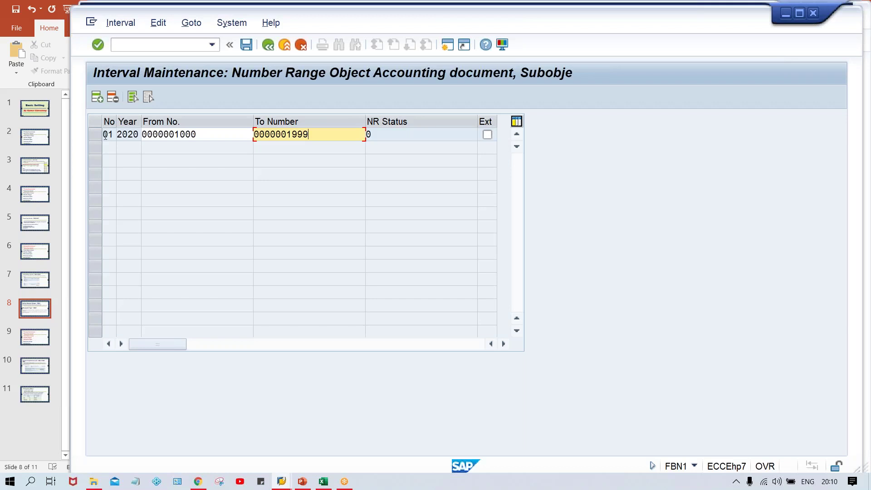
{"action": "left_click", "coordinate": [105, 134]}
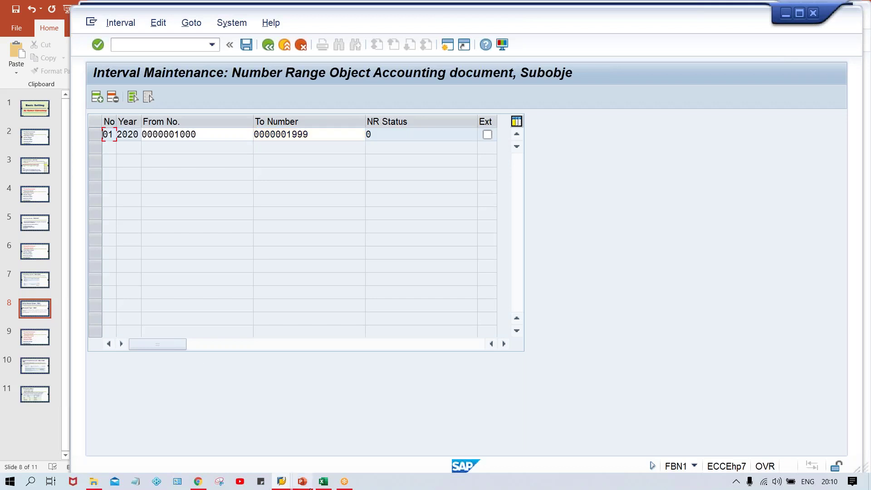
{"action": "mouse_move", "coordinate": [281, 483]}
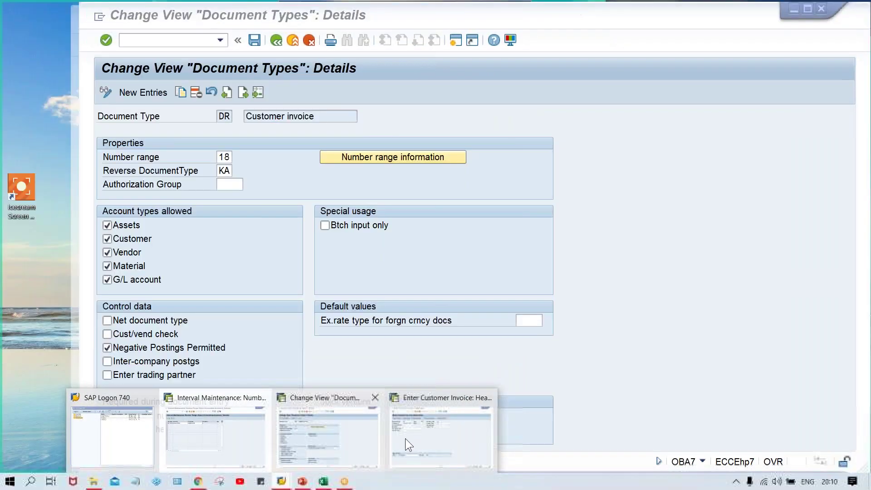
{"action": "left_click", "coordinate": [405, 438]}
{"action": "left_click", "coordinate": [324, 118]}
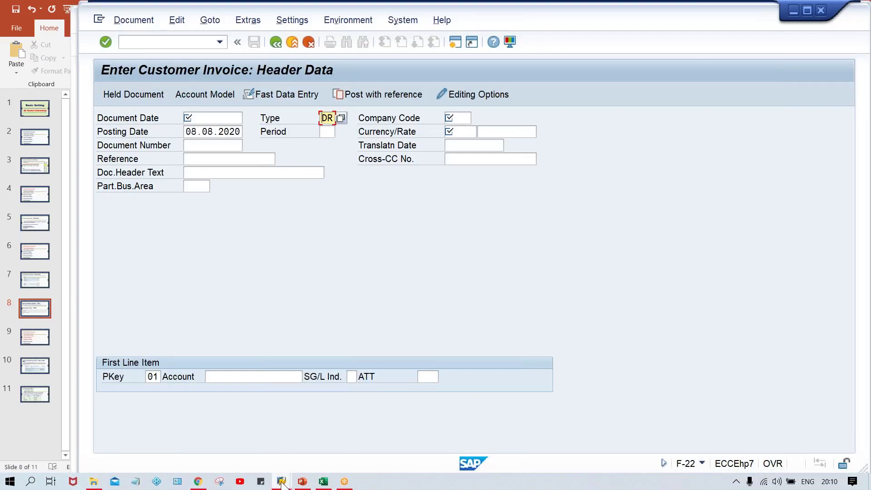
- Set the number range of document type DR to 01 in OBA7 and save it to the proposed customizing request
{"action": "mouse_move", "coordinate": [281, 481]}
{"action": "left_click", "coordinate": [321, 456]}
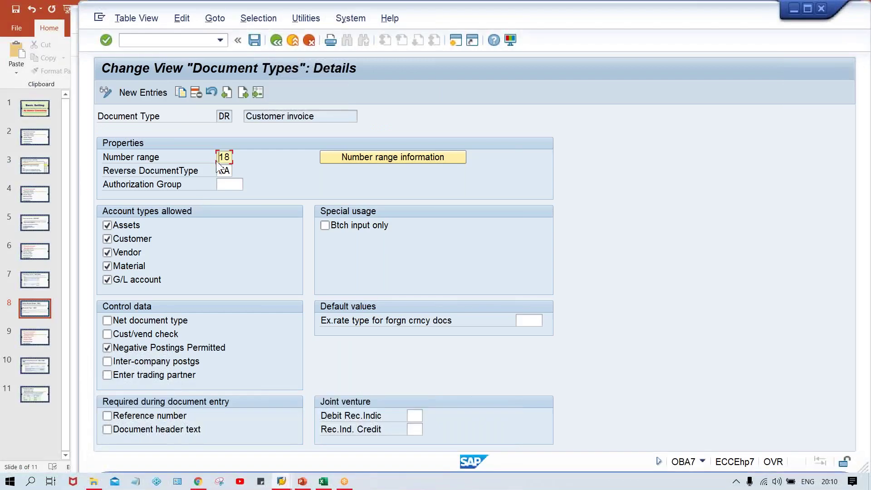
{"action": "left_click_drag", "start_coordinate": [218, 157], "coordinate": [255, 156]}
{"action": "type", "text": "01"}
{"action": "key", "text": "ctrl+s"}
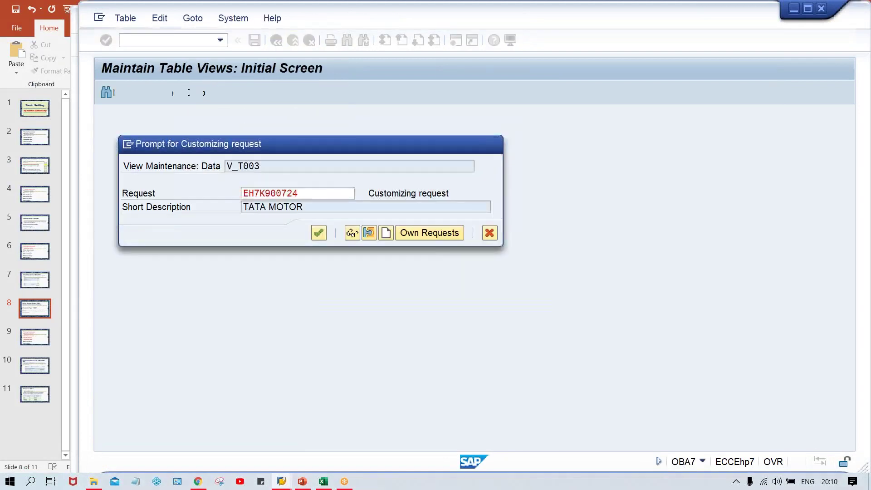
{"action": "key", "text": "Return"}
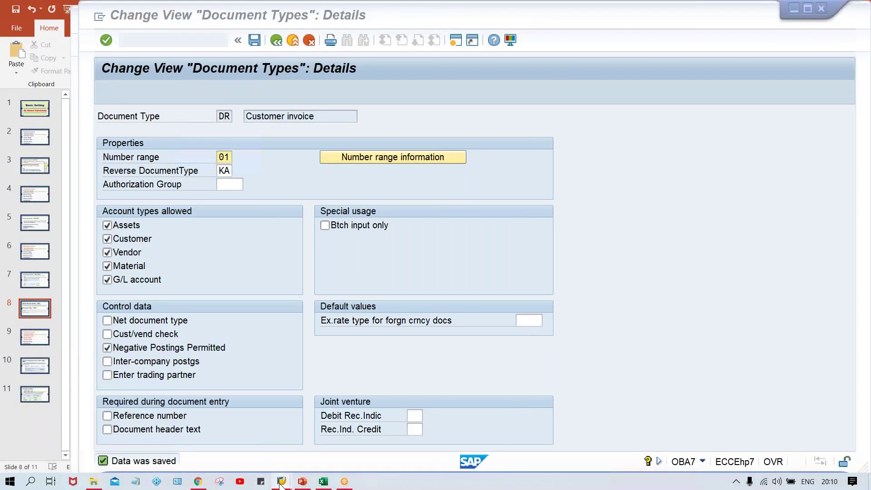
- Look at the F-22 invoice header again and go back to the number range assigned to document type DR in OBA7
{"action": "mouse_move", "coordinate": [281, 482]}
{"action": "left_click", "coordinate": [405, 438]}
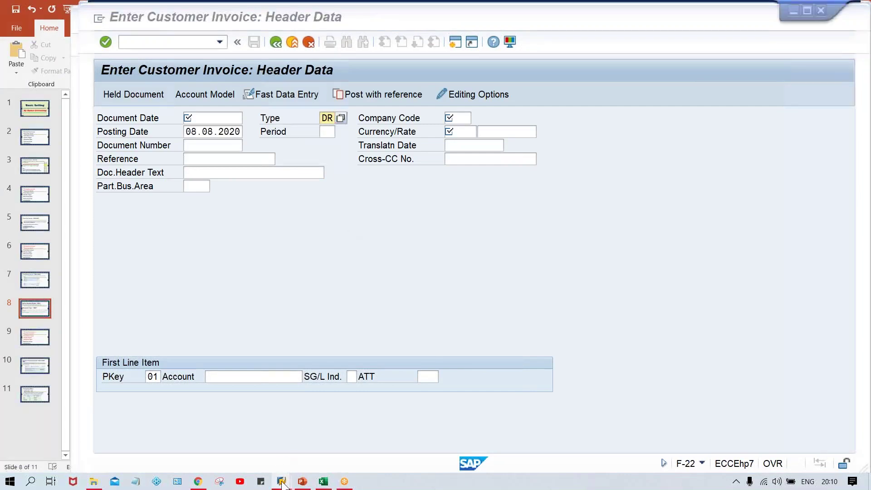
{"action": "mouse_move", "coordinate": [282, 482]}
{"action": "left_click", "coordinate": [329, 434]}
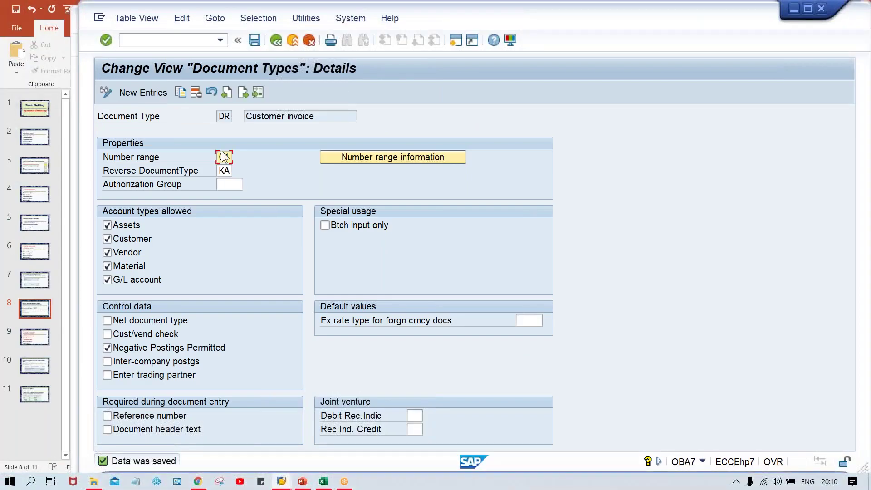
{"action": "left_click_drag", "start_coordinate": [219, 157], "coordinate": [240, 157]}
{"action": "left_click", "coordinate": [230, 156]}
- Open the number range information of document type DR and bring up the intervals of company code TM00 for editing
{"action": "left_click", "coordinate": [420, 156]}
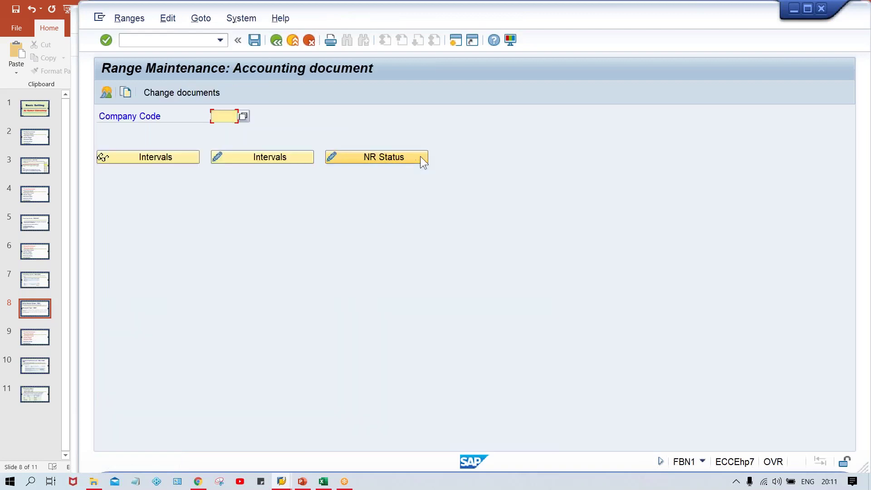
{"action": "key", "text": "Down"}
{"action": "key", "text": "Return"}
{"action": "left_click", "coordinate": [285, 157]}
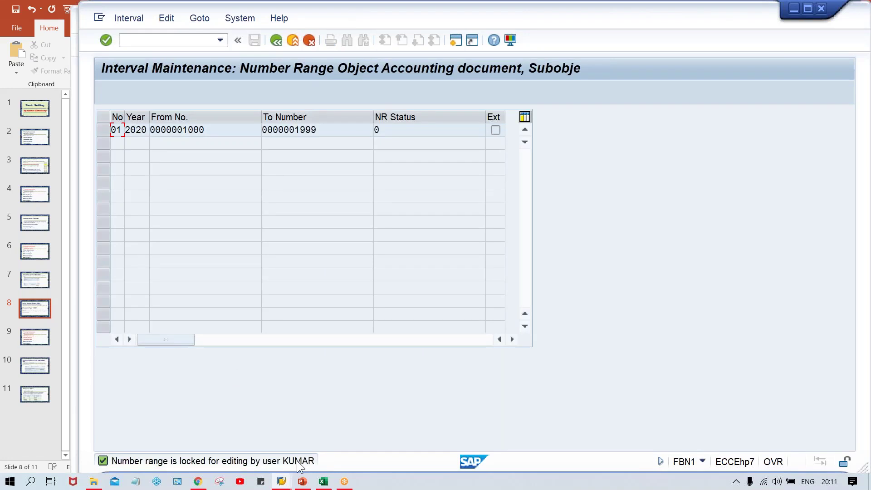
- Close the message help window and go to the From No. of interval 01 in the original FBN1 session
{"action": "left_click", "coordinate": [281, 483]}
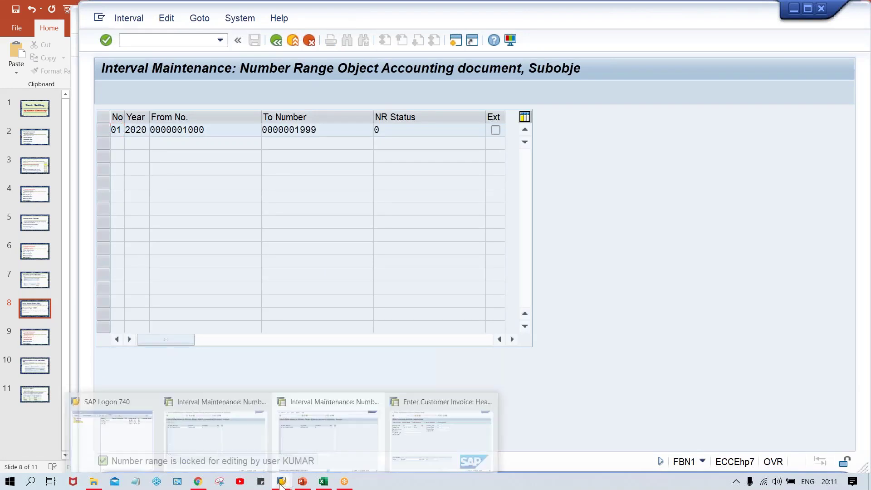
{"action": "left_click", "coordinate": [184, 436]}
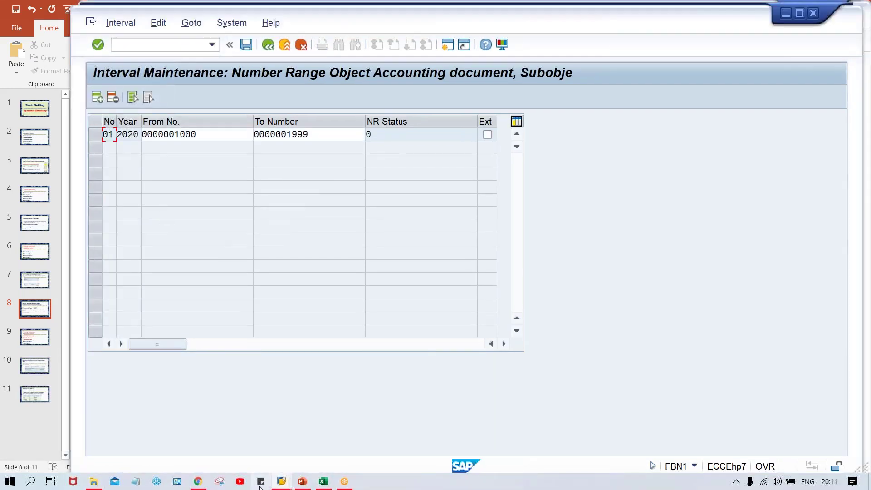
{"action": "mouse_move", "coordinate": [281, 483]}
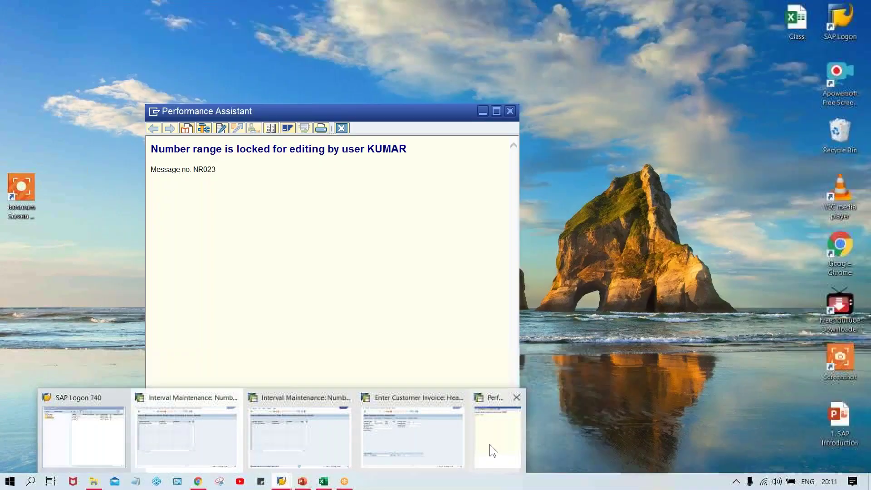
{"action": "left_click", "coordinate": [486, 442]}
{"action": "left_click", "coordinate": [341, 129]}
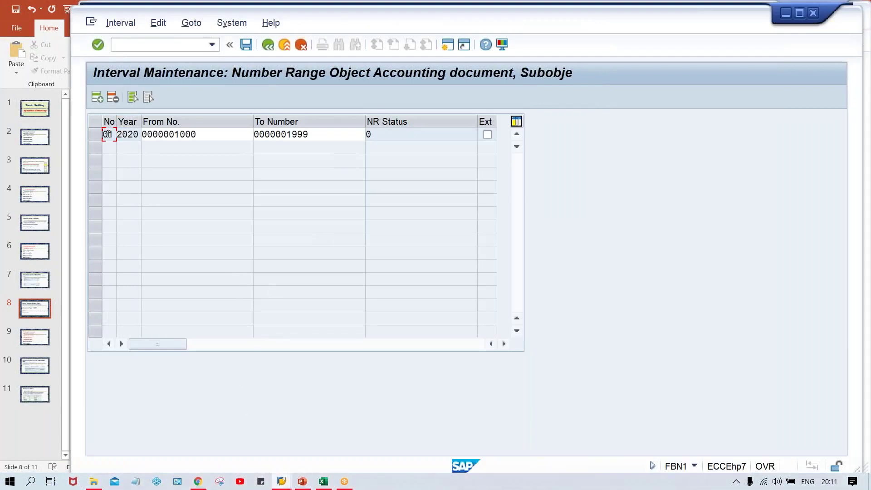
{"action": "left_click", "coordinate": [210, 135]}
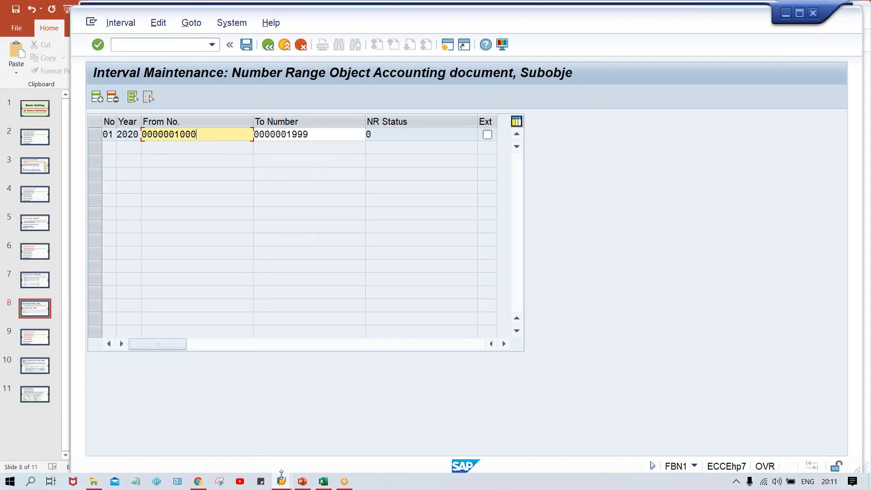
- Revisit the F-22 invoice header, and leave the range maintenance in the OBA7 session to return to type DR's details
{"action": "mouse_move", "coordinate": [281, 476]}
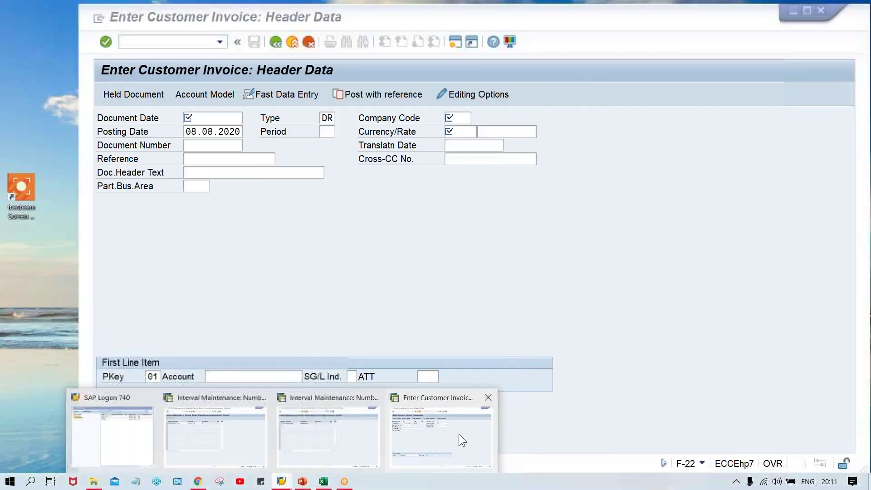
{"action": "left_click", "coordinate": [459, 435]}
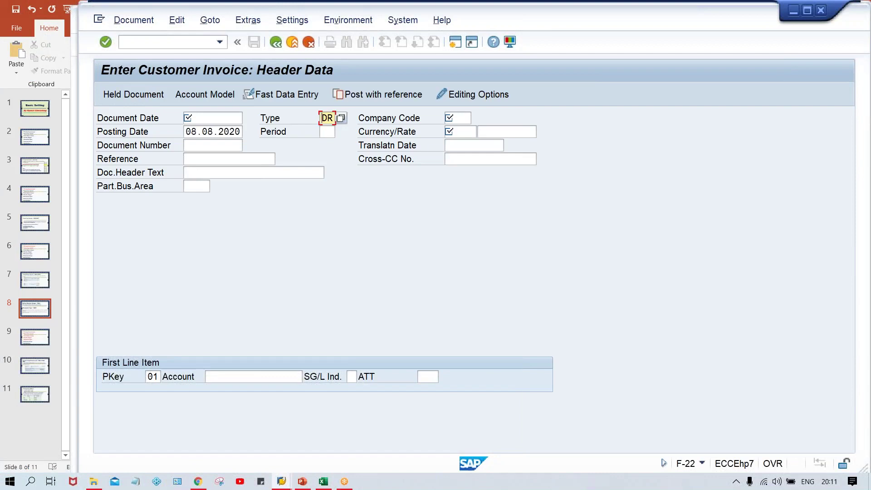
{"action": "mouse_move", "coordinate": [281, 480]}
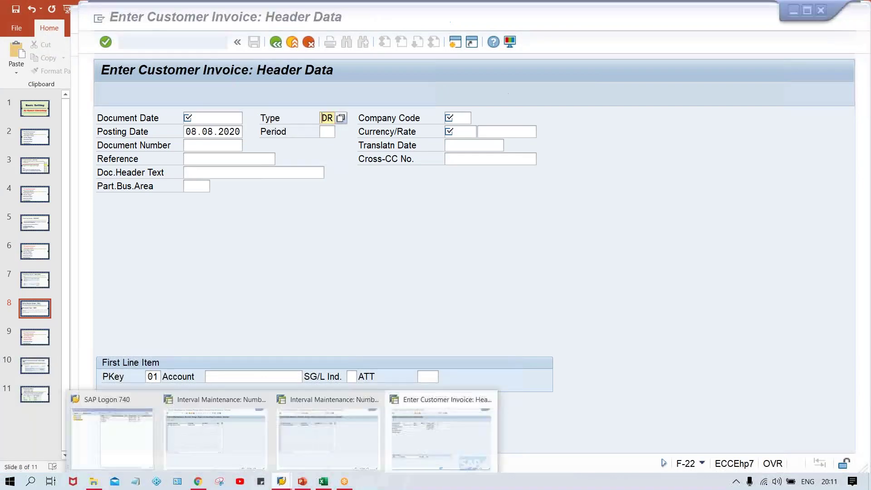
{"action": "left_click", "coordinate": [319, 425]}
{"action": "left_click", "coordinate": [277, 40]}
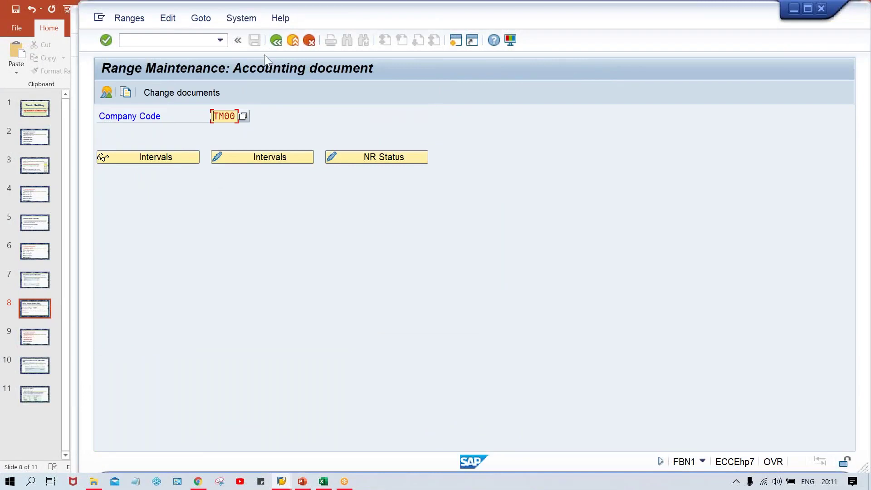
{"action": "left_click", "coordinate": [277, 38]}
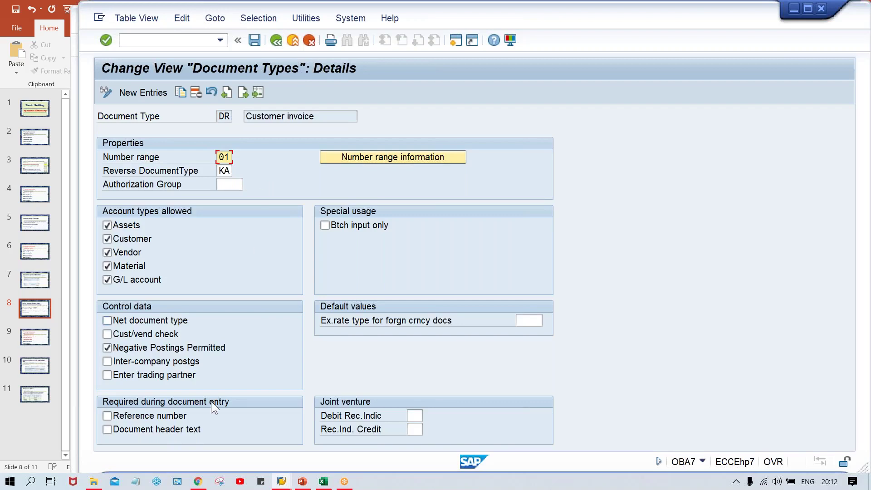
- Review the To Number, NR Status and From No. of interval 01 in FBN1 and return to the F-22 invoice header
{"action": "left_click", "coordinate": [292, 484]}
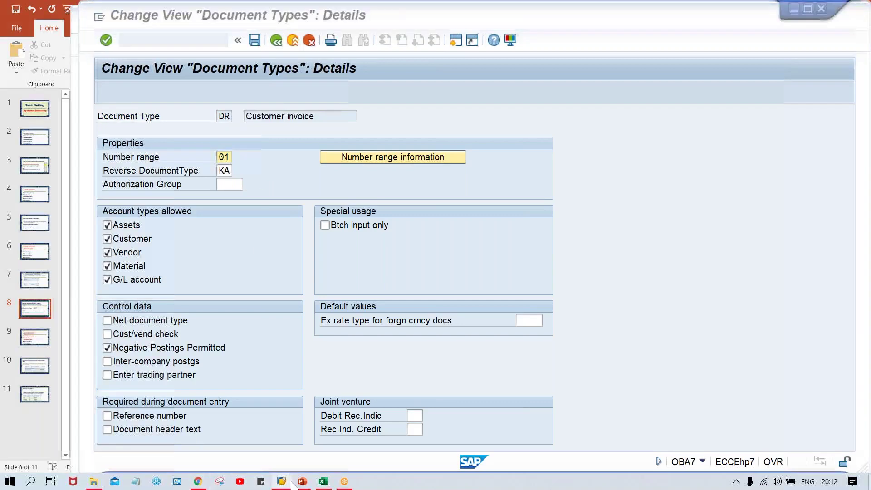
{"action": "left_click", "coordinate": [260, 450]}
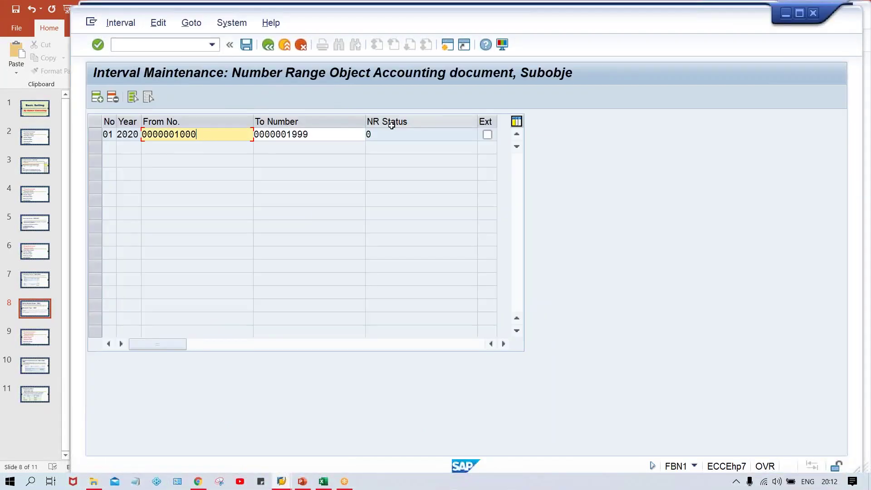
{"action": "left_click", "coordinate": [327, 134]}
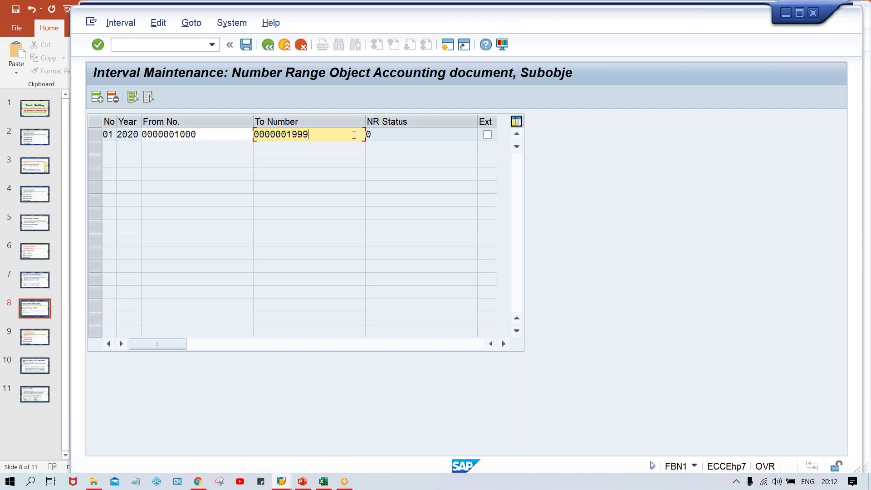
{"action": "left_click", "coordinate": [400, 137]}
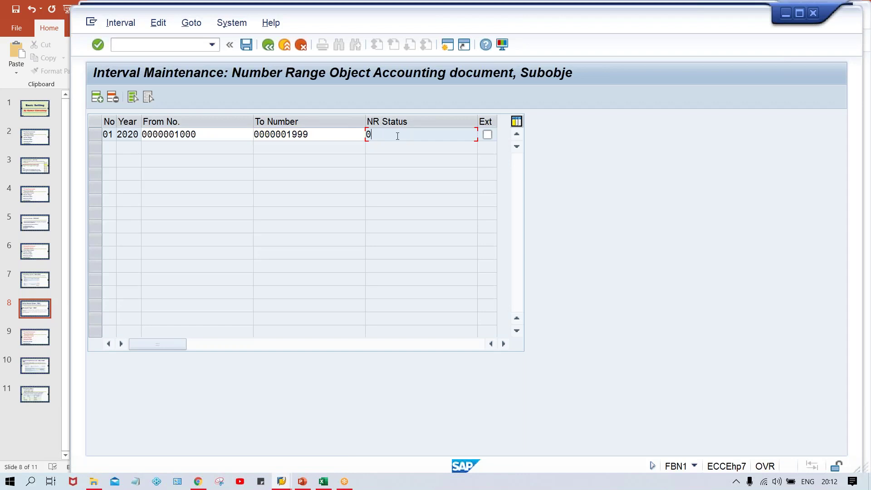
{"action": "left_click", "coordinate": [222, 132]}
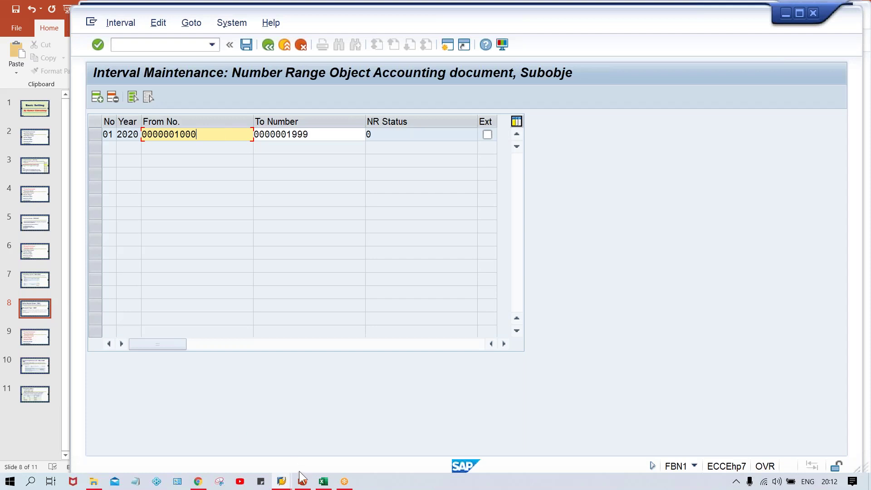
{"action": "mouse_move", "coordinate": [281, 482]}
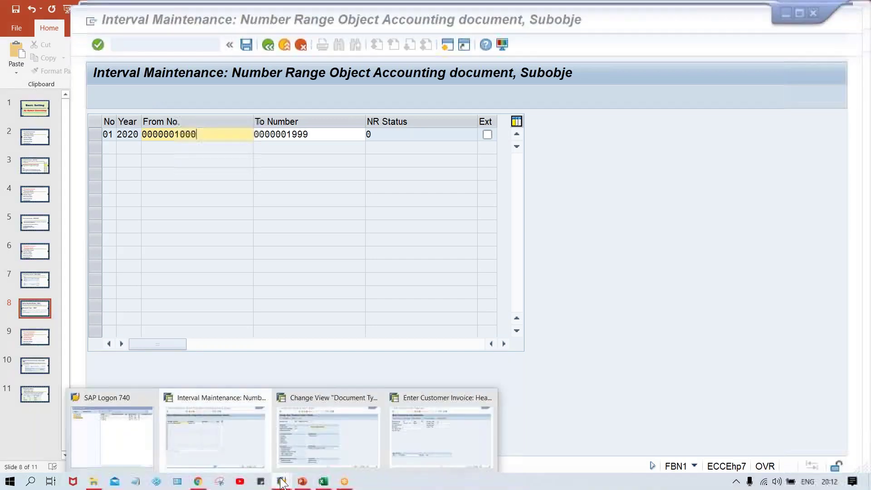
{"action": "left_click", "coordinate": [420, 446]}
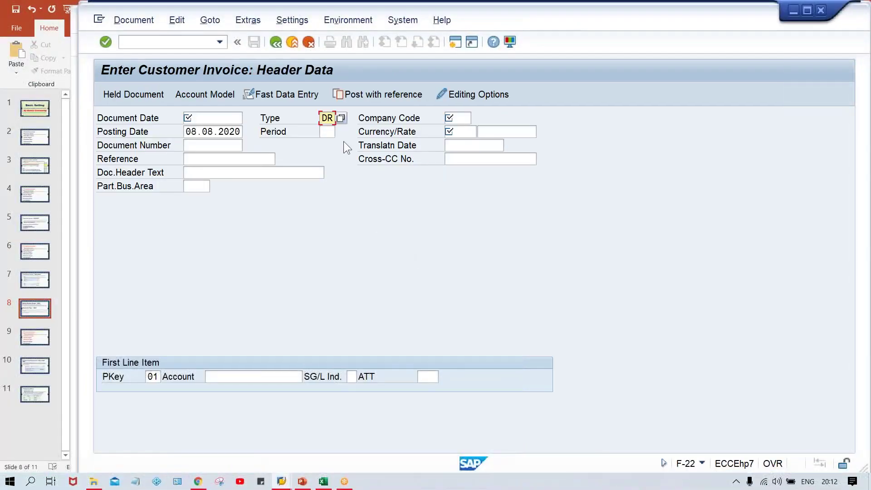
- Open the vendor invoice transaction F-43 to view its default document type
{"action": "left_click", "coordinate": [192, 44]}
{"action": "type", "text": "/NF-43"}
{"action": "key", "text": "Return"}
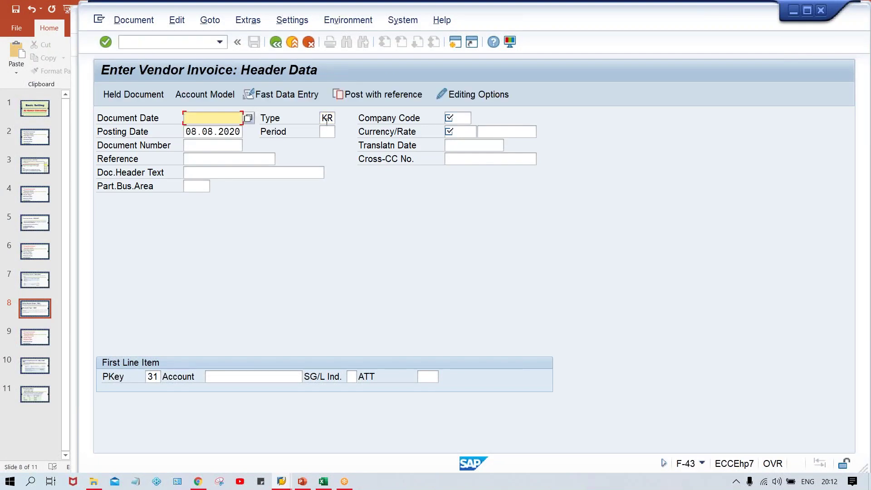
- Open the incoming payment transaction F-28 and go to its document type
{"action": "key", "text": "Tab"}
{"action": "key", "text": "ctrl+slash"}
{"action": "type", "text": "/NF-"}
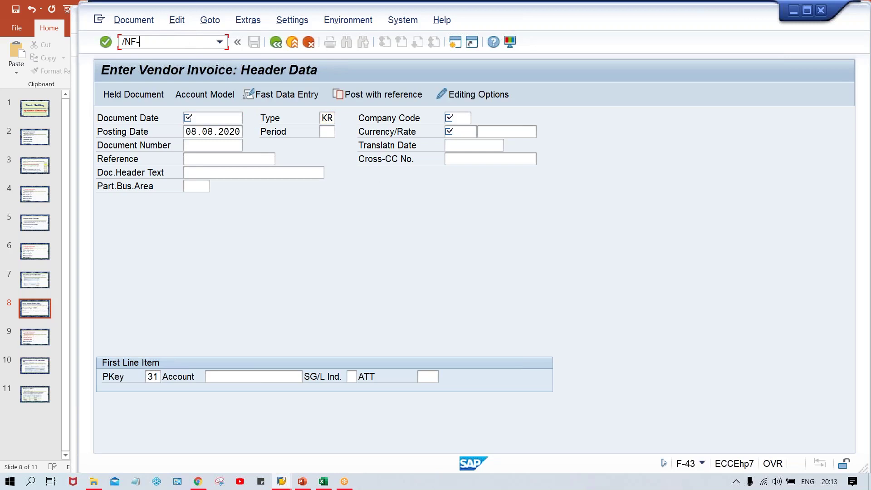
{"action": "type", "text": "28"}
{"action": "key", "text": "Return"}
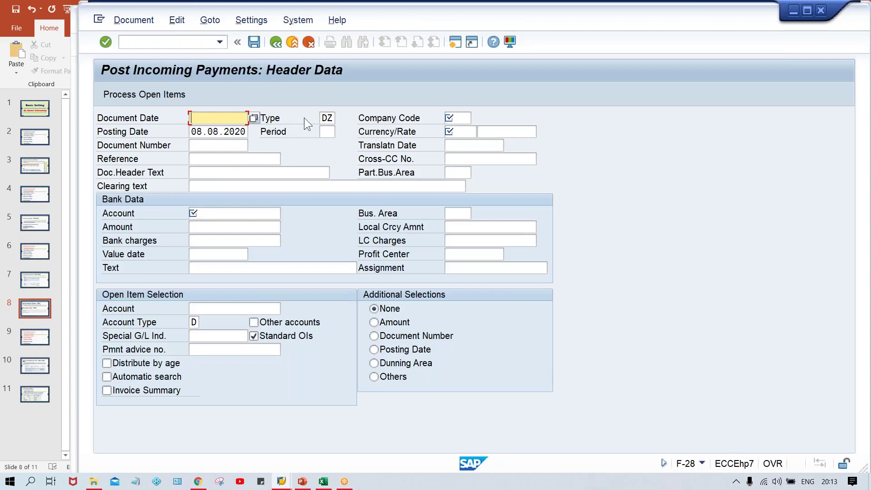
{"action": "left_click", "coordinate": [327, 118]}
- Open the G/L account document entry transaction FB50
{"action": "left_click", "coordinate": [180, 43]}
{"action": "type", "text": "/NFB"}
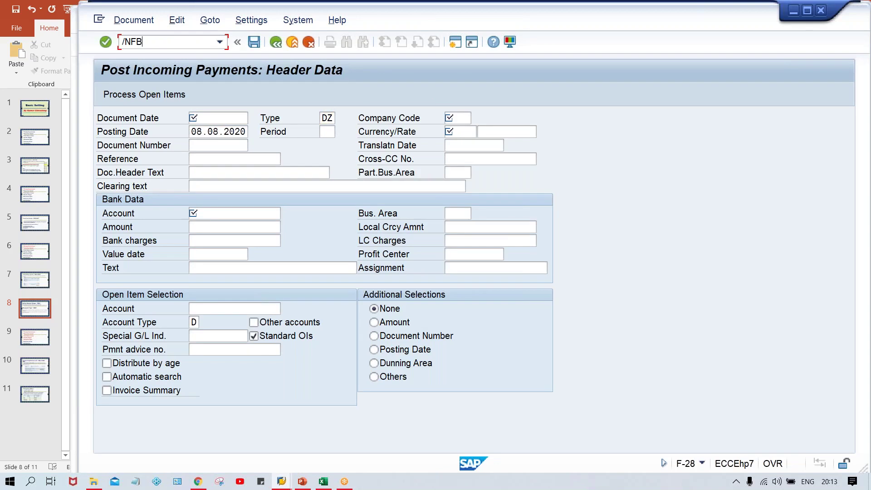
{"action": "type", "text": "50"}
{"action": "key", "text": "Return"}
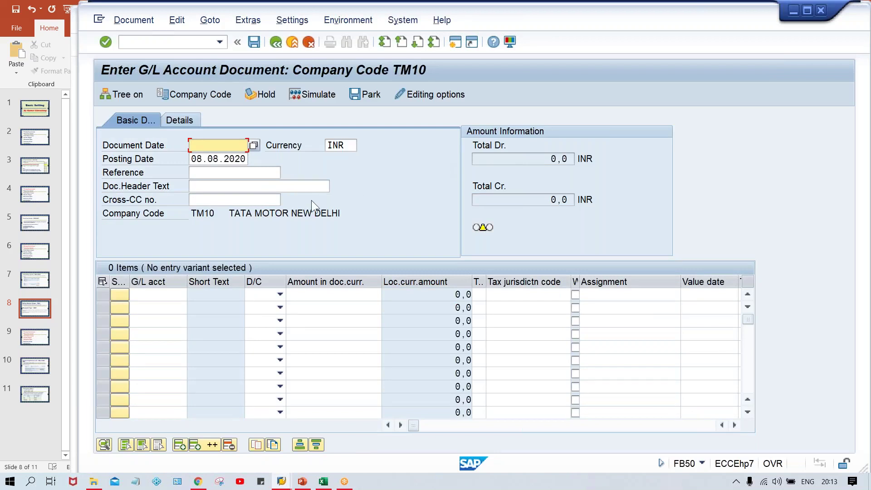
- Set FB50's document type option to Display with short name, save it, and check the Document Type field in the entry header
{"action": "left_click", "coordinate": [445, 93]}
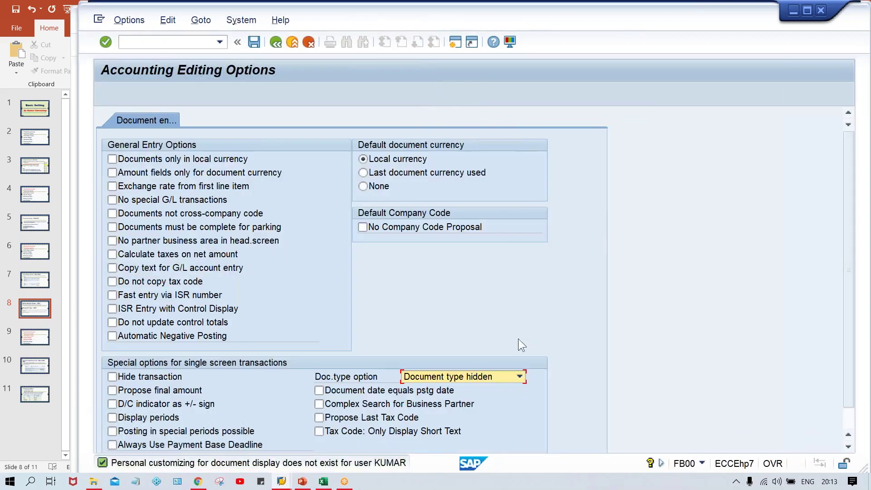
{"action": "left_click", "coordinate": [475, 377]}
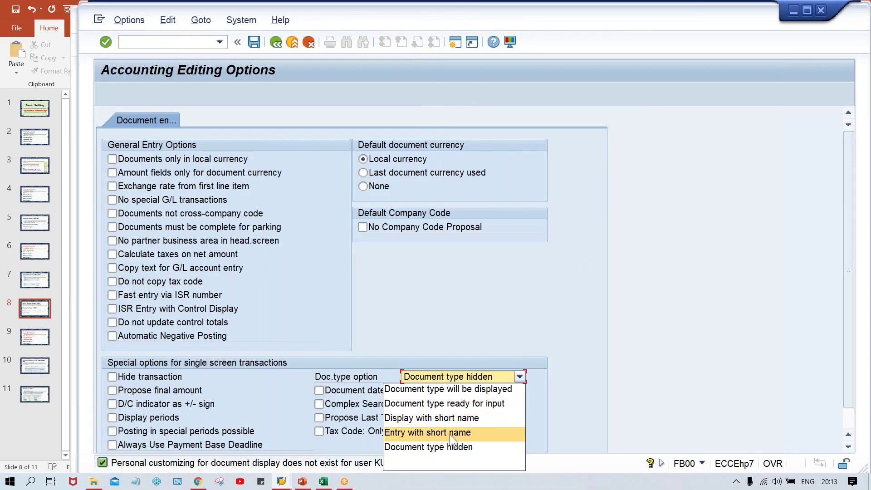
{"action": "left_click", "coordinate": [462, 420]}
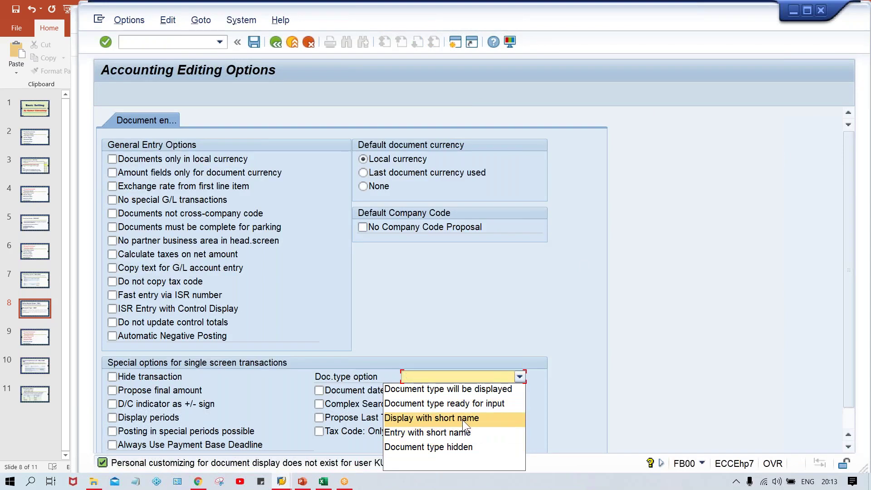
{"action": "left_click", "coordinate": [255, 42]}
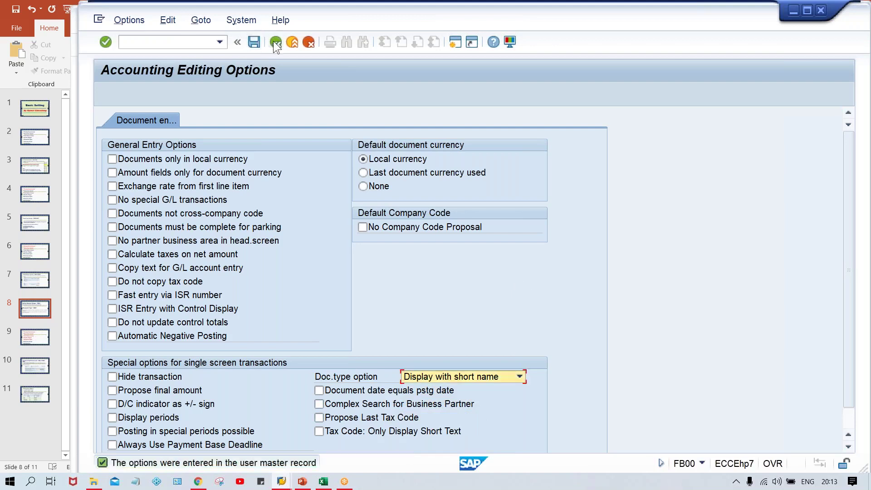
{"action": "left_click", "coordinate": [276, 43]}
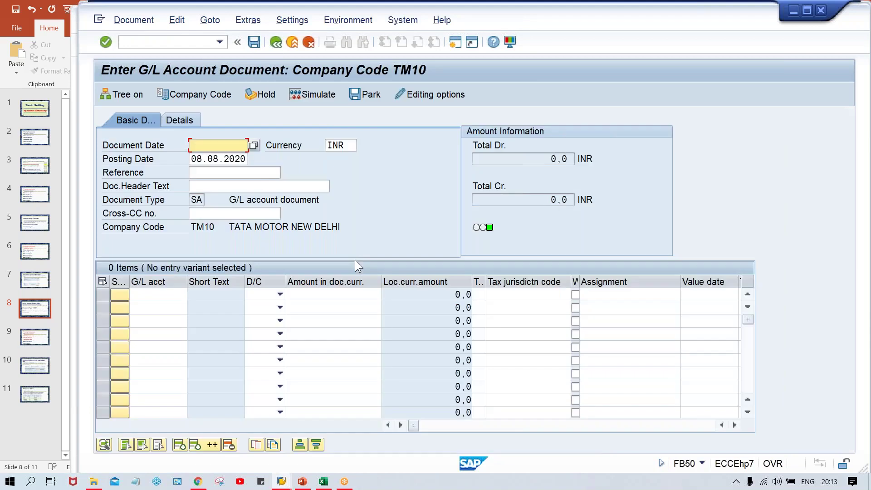
{"action": "left_click", "coordinate": [194, 201]}
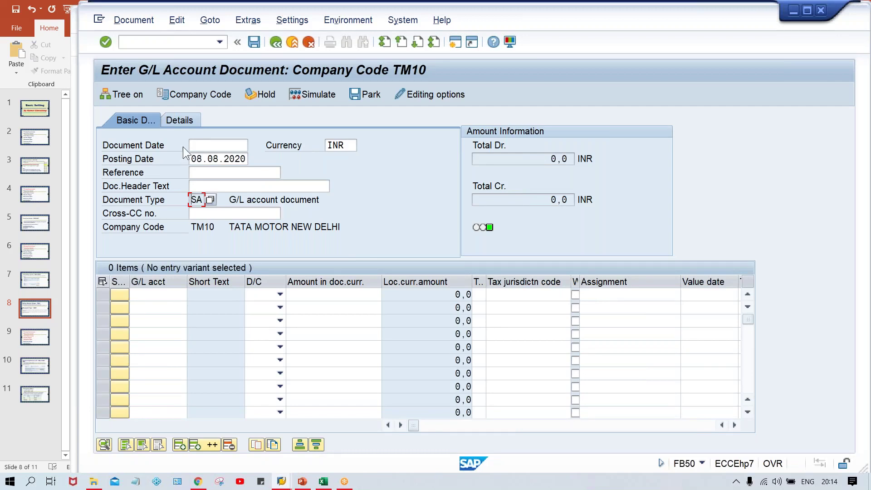
- Set FB50's document type option to Document type ready for input, save it, and go to the Document Type field
{"action": "left_click", "coordinate": [427, 92]}
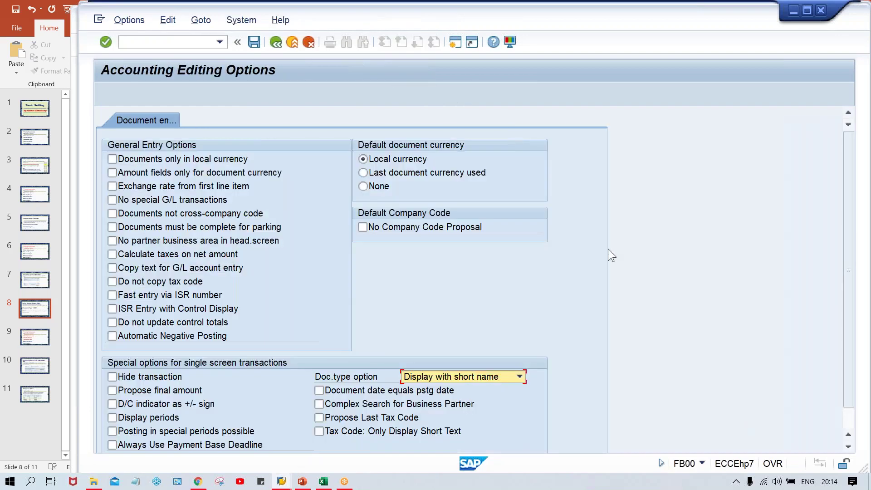
{"action": "left_click", "coordinate": [484, 380]}
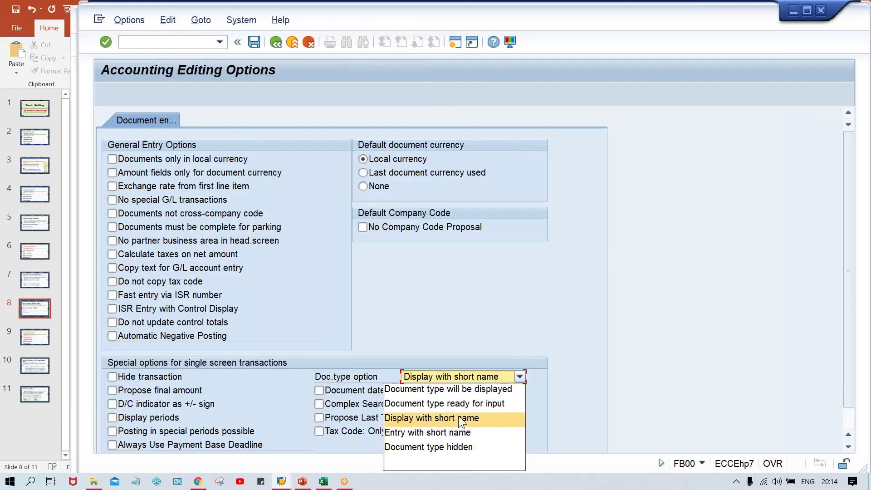
{"action": "left_click", "coordinate": [461, 403]}
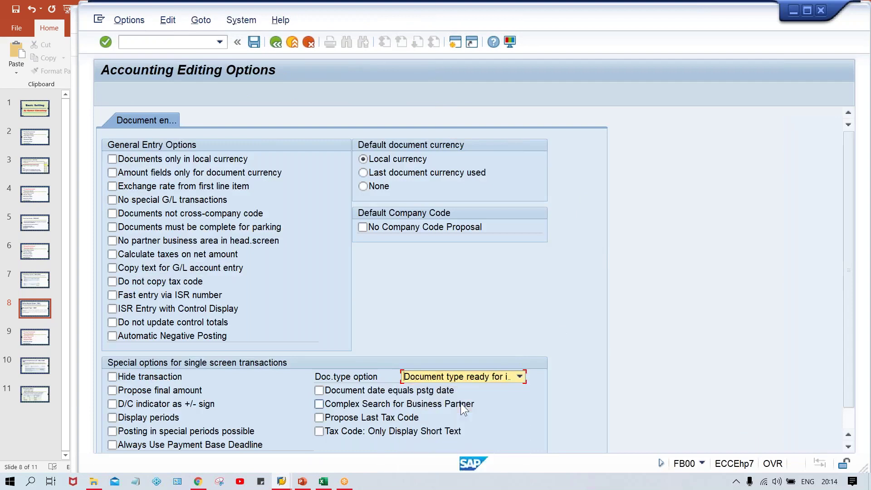
{"action": "left_click", "coordinate": [254, 43]}
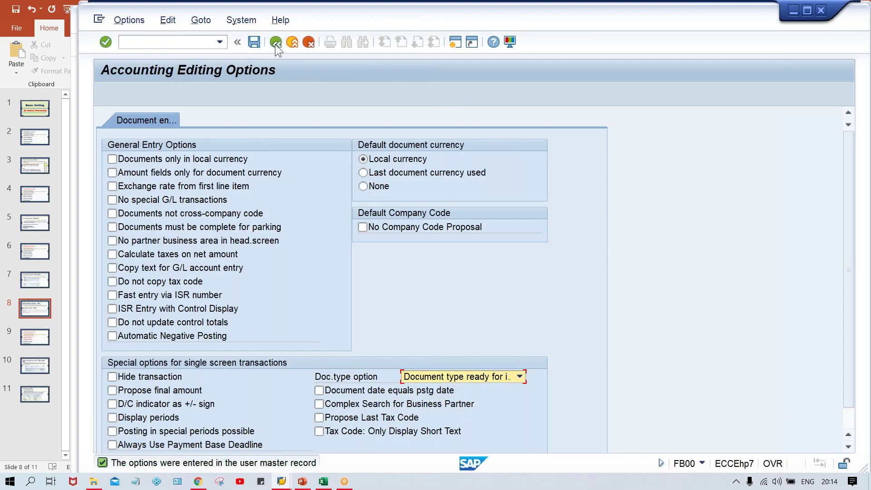
{"action": "left_click", "coordinate": [275, 43]}
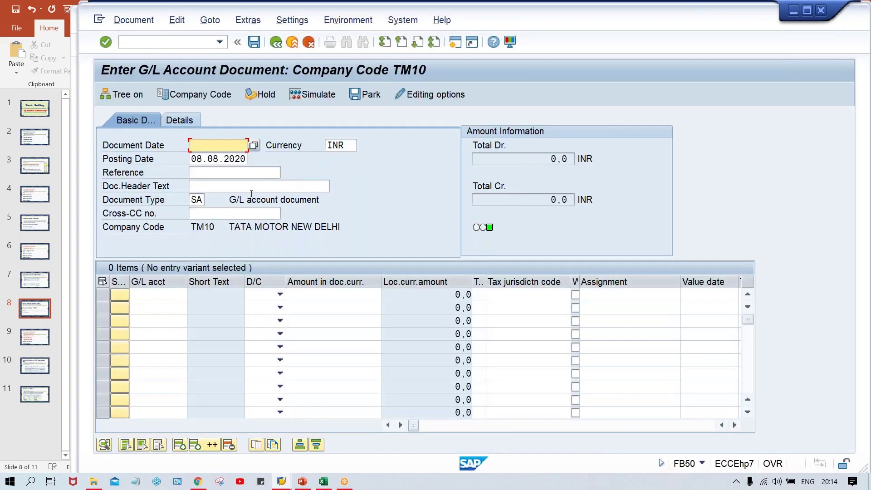
{"action": "left_click", "coordinate": [194, 200]}
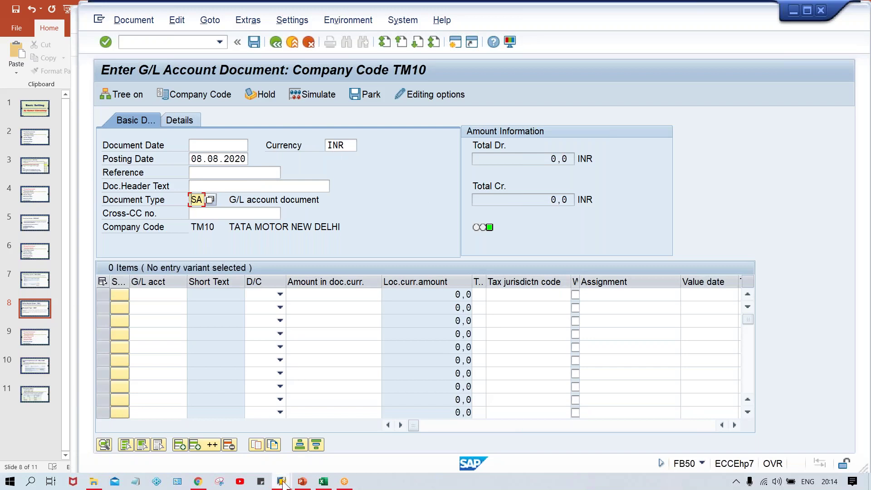
- Return to the OBA7 session, position the document type list at SA, and open that type's details
{"action": "mouse_move", "coordinate": [282, 481]}
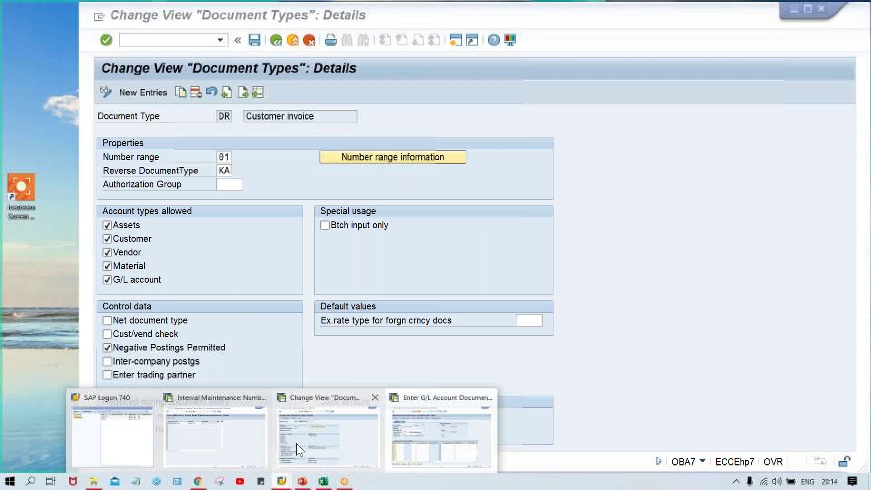
{"action": "left_click", "coordinate": [298, 443]}
{"action": "left_click", "coordinate": [274, 39]}
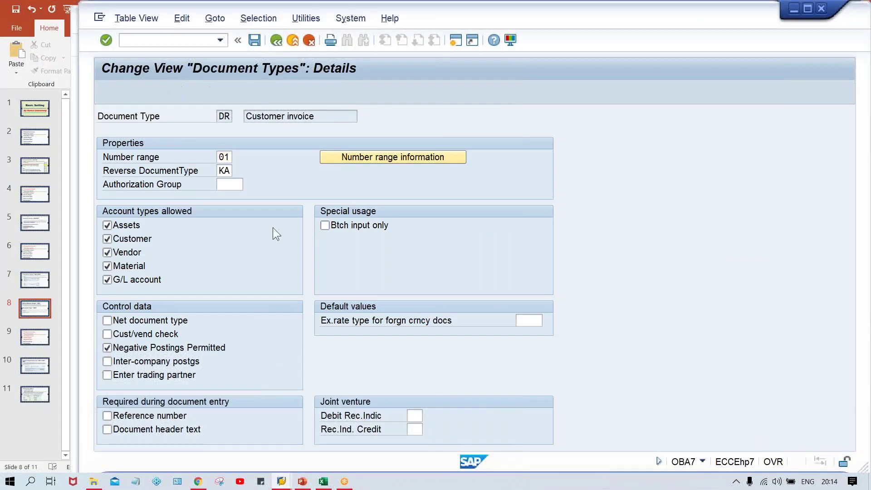
{"action": "left_click", "coordinate": [259, 443]}
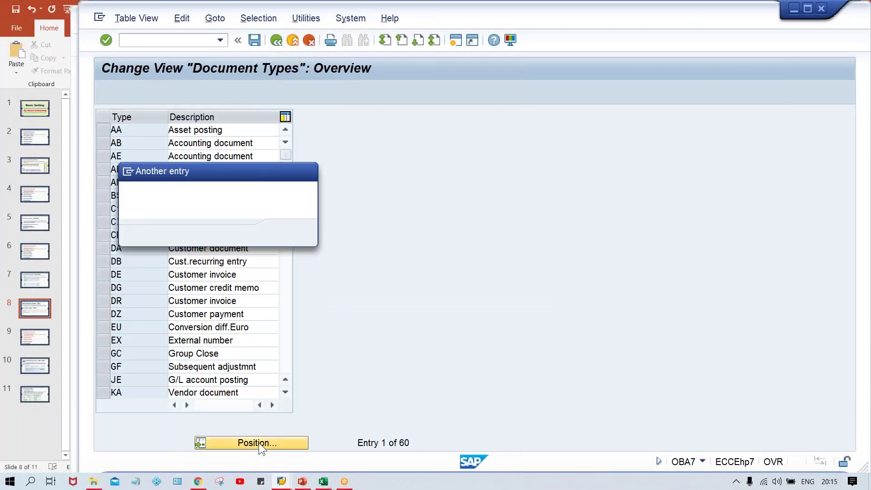
{"action": "type", "text": "SA"}
{"action": "key", "text": "Return"}
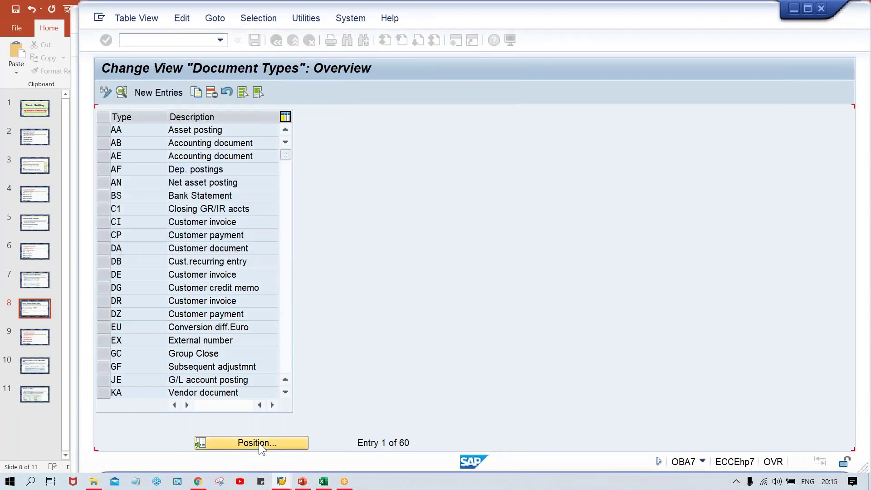
{"action": "double_click", "coordinate": [144, 131]}
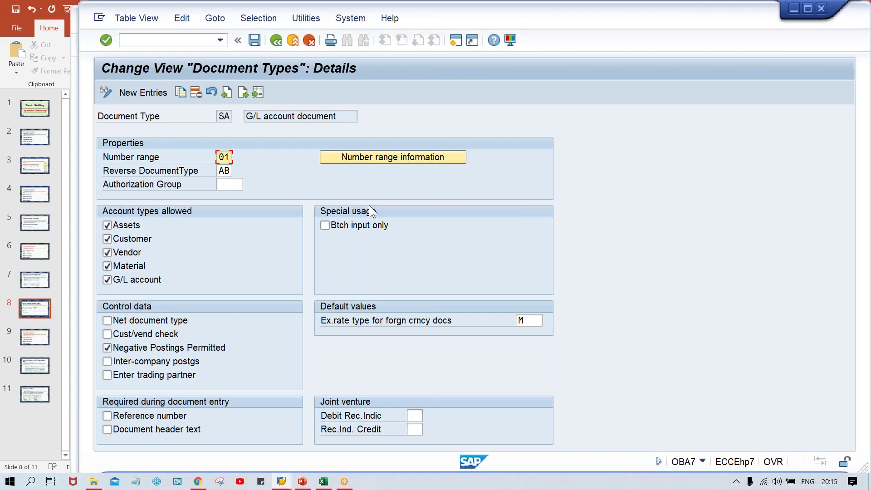
- Review the FBN1 and OBA7 slide in PowerPoint and the Reference, Doc.Header Text, G/L account and Assignment fields in FB50
{"action": "left_click", "coordinate": [302, 482]}
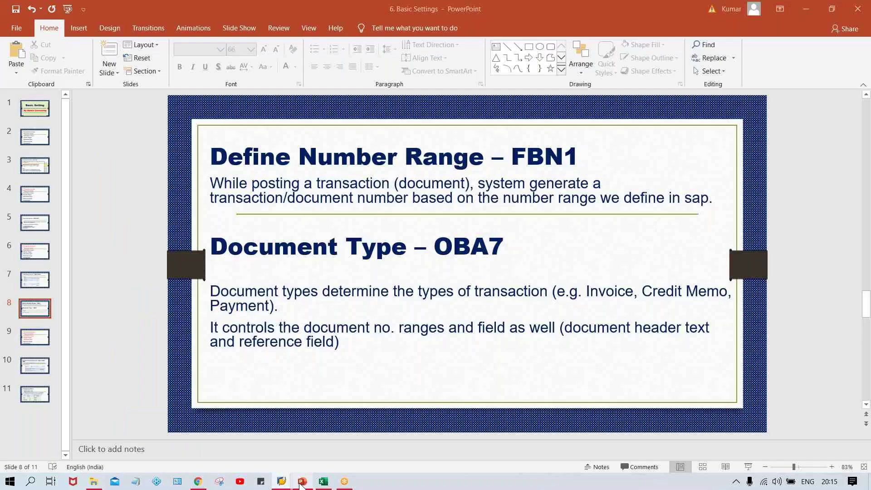
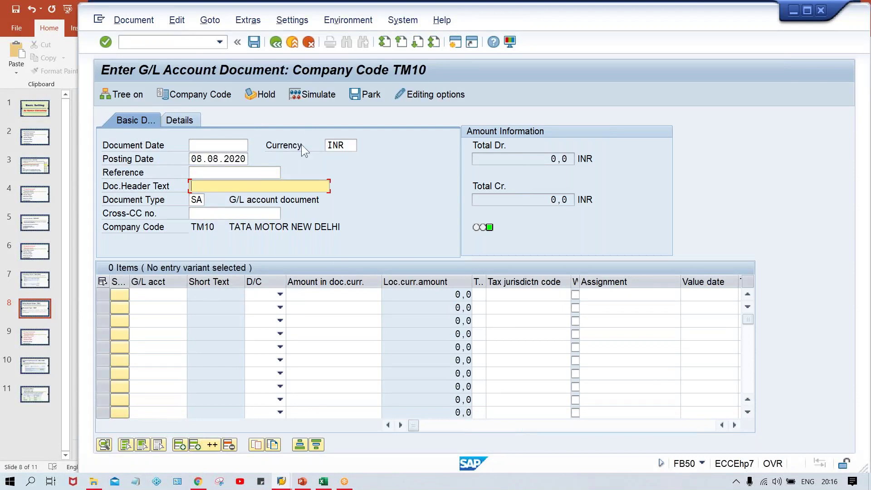
{"action": "left_click", "coordinate": [225, 172]}
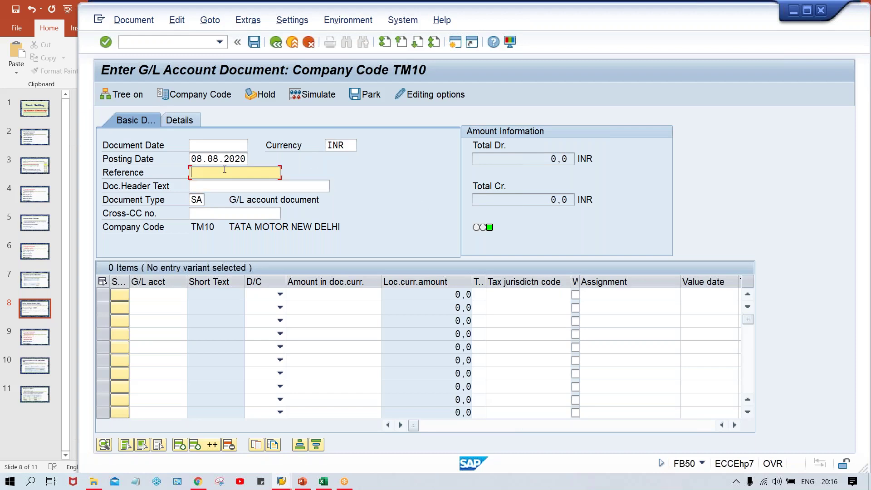
{"action": "left_click", "coordinate": [227, 184]}
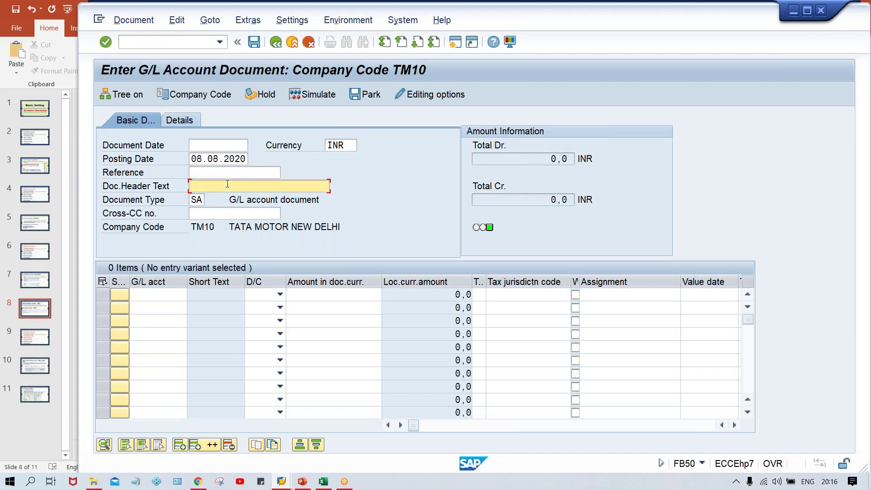
{"action": "left_click", "coordinate": [205, 171]}
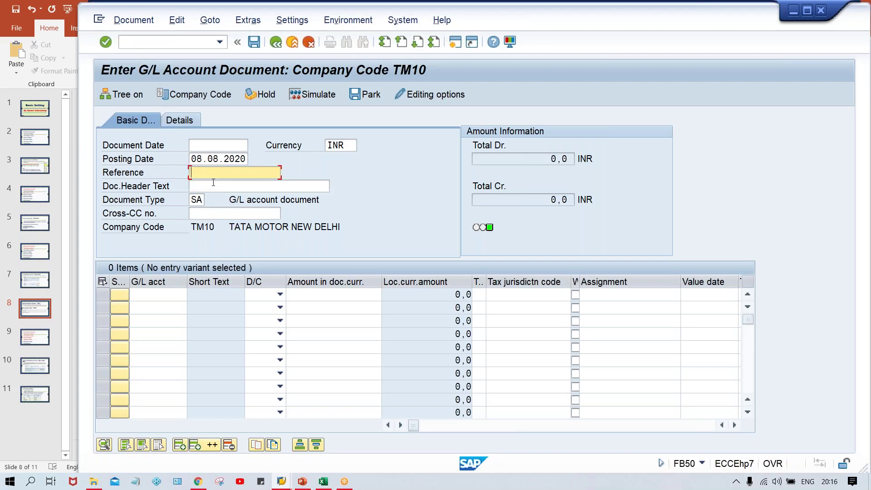
{"action": "left_click", "coordinate": [213, 183]}
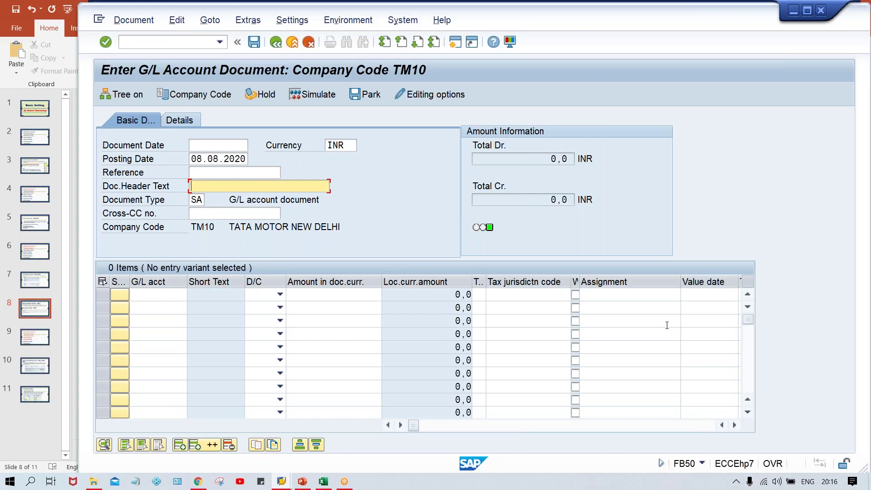
{"action": "left_click", "coordinate": [153, 294]}
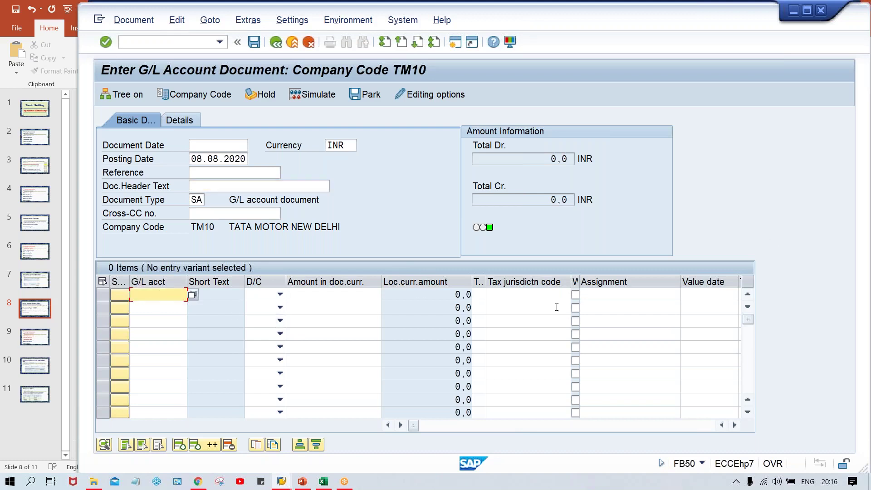
{"action": "left_click", "coordinate": [629, 294]}
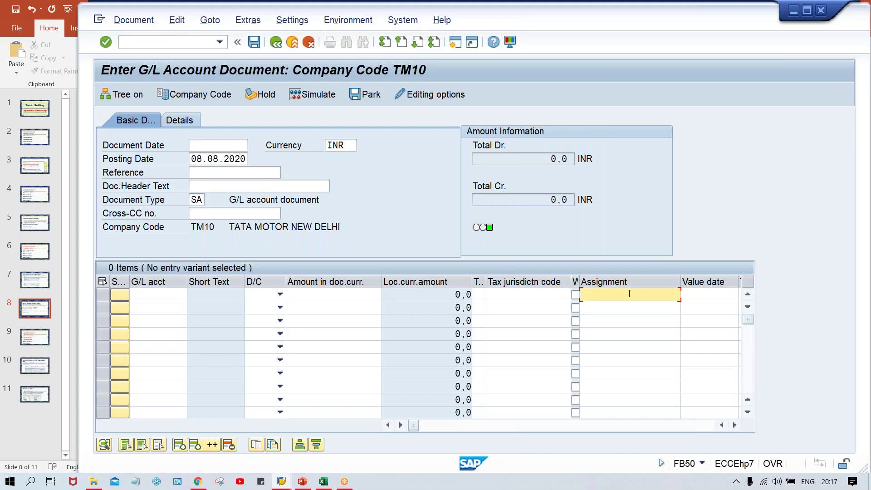
{"action": "left_click", "coordinate": [219, 172]}
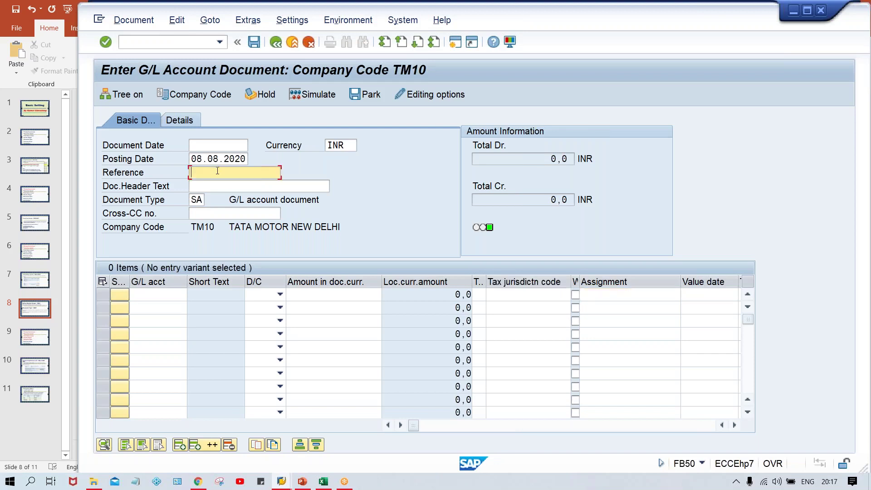
{"action": "left_click", "coordinate": [219, 187]}
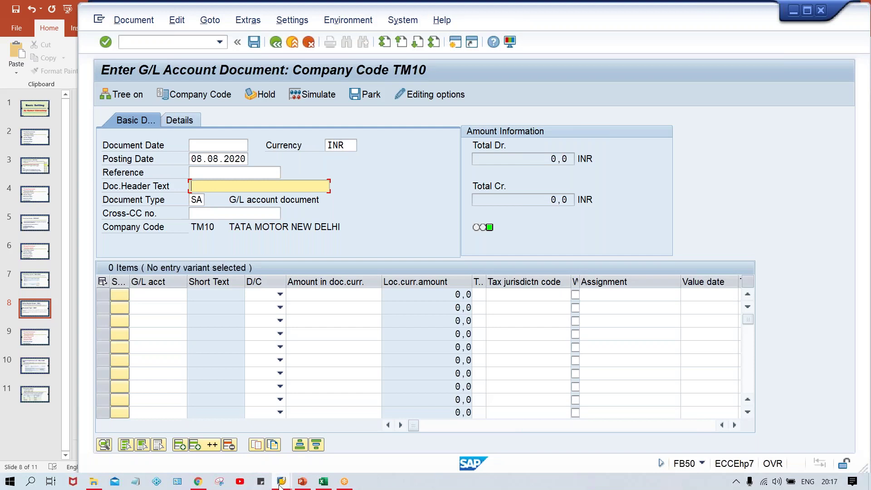
- Make the reference number and document header text required for document type SA in OBA7, and save the change
{"action": "mouse_move", "coordinate": [280, 485]}
{"action": "left_click", "coordinate": [364, 433]}
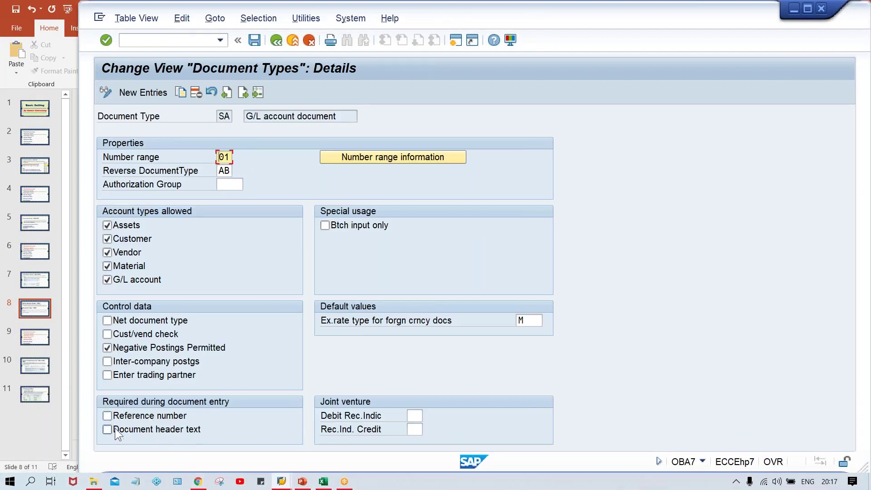
{"action": "left_click", "coordinate": [131, 415]}
{"action": "left_click", "coordinate": [137, 431]}
{"action": "key", "text": "ctrl+s"}
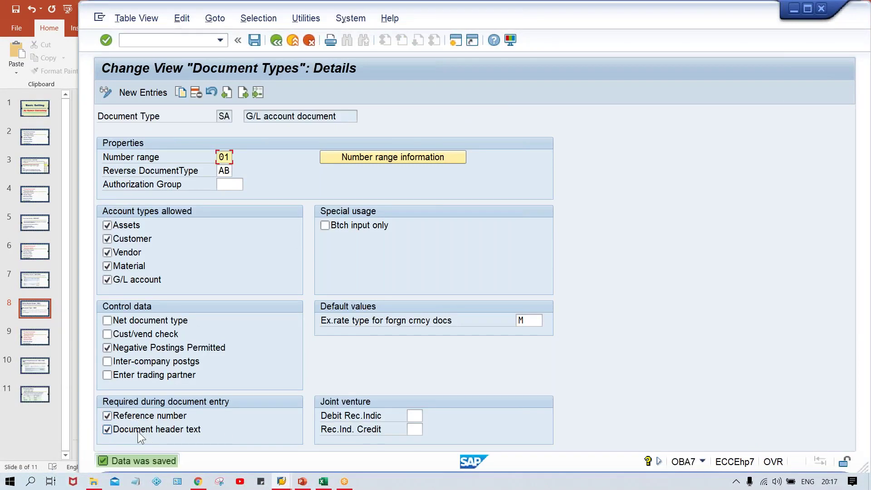
{"action": "key", "text": "F3"}
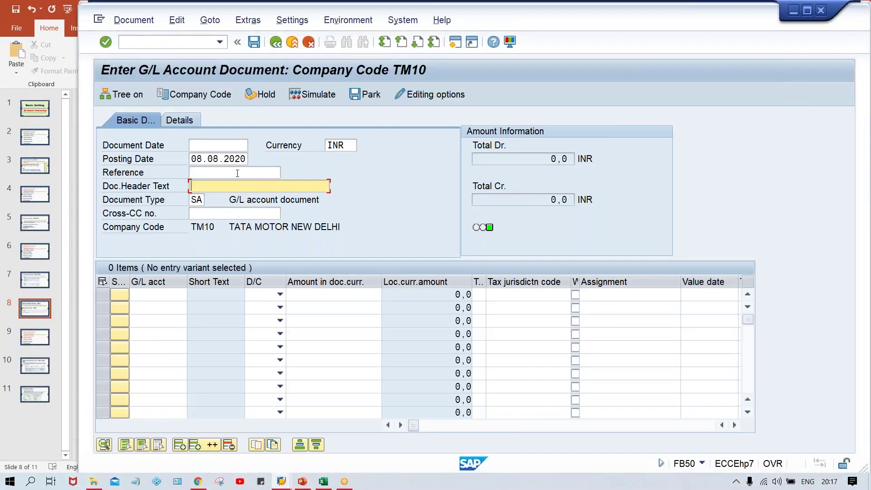
{"action": "left_click", "coordinate": [237, 173]}
{"action": "left_click", "coordinate": [209, 157]}
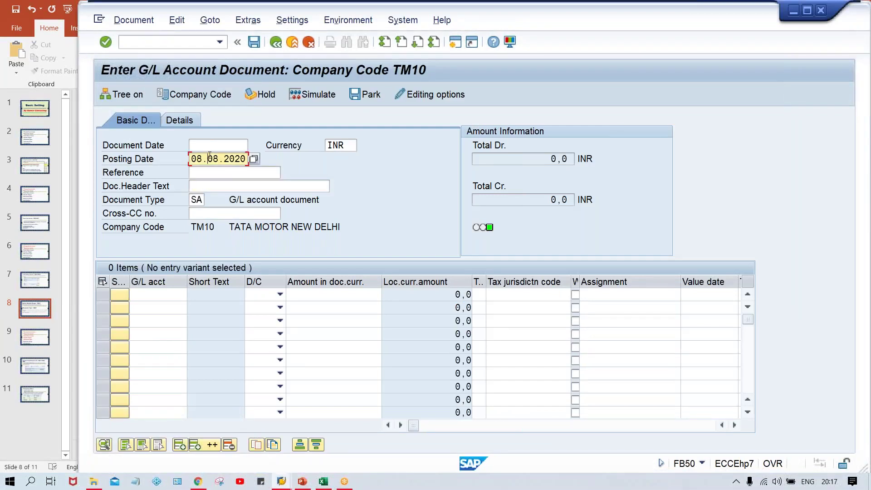
{"action": "key", "text": "End"}
{"action": "left_click", "coordinate": [203, 145]}
{"action": "type", "text": "08.08.2020"}
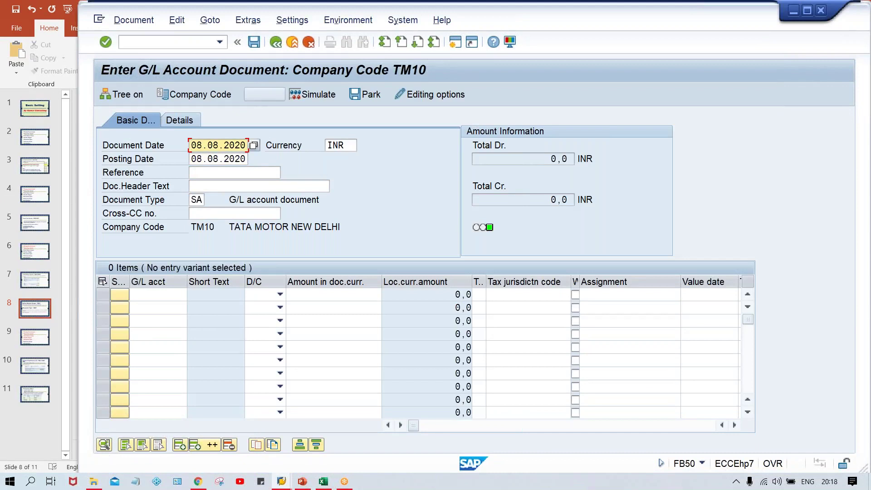
- Restart FB50 in the same session and confirm document date 08.08.2020 with Reference and Doc.Header Text left empty
{"action": "left_click", "coordinate": [182, 42]}
{"action": "type", "text": "/M"}
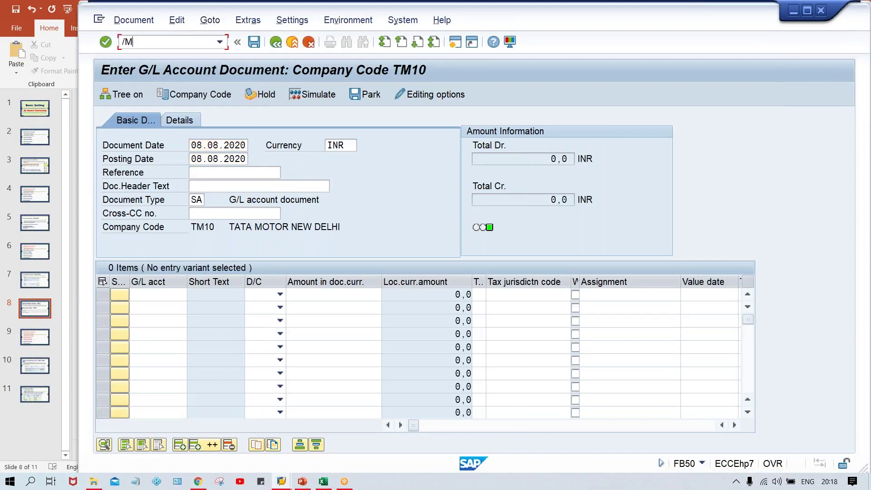
{"action": "key", "text": "BackSpace"}
{"action": "type", "text": "NFB50"}
{"action": "key", "text": "Return"}
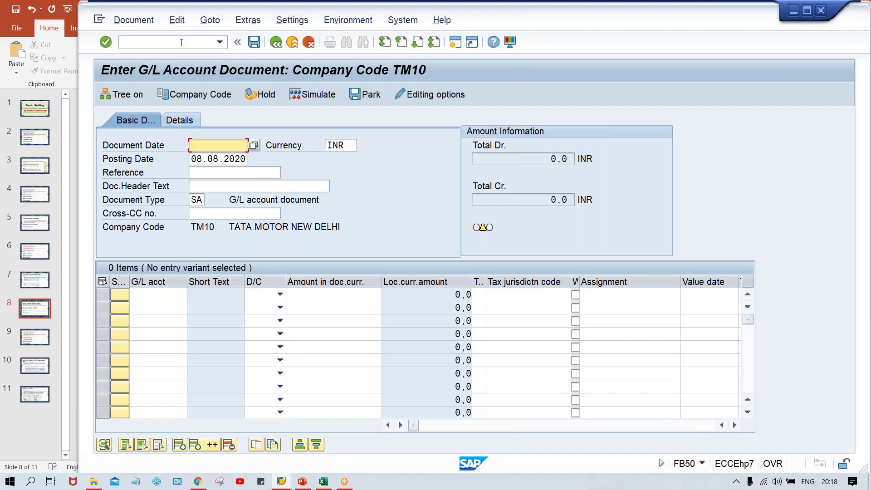
{"action": "key", "text": "BackSpace"}
{"action": "key", "text": "Down"}
{"action": "key", "text": "Return"}
{"action": "key", "text": "Return"}
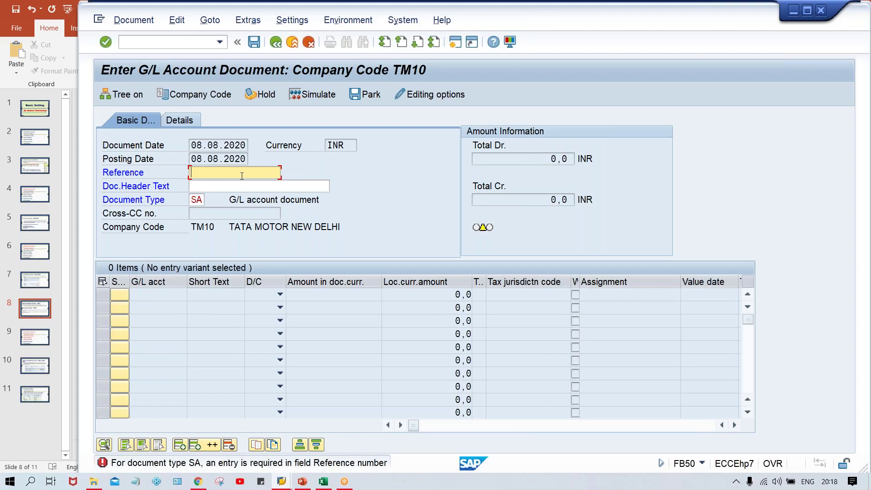
- Fill in both Reference and Doc.Header Text with TEST, confirming each entry
{"action": "type", "text": "TEST"}
{"action": "key", "text": "Return"}
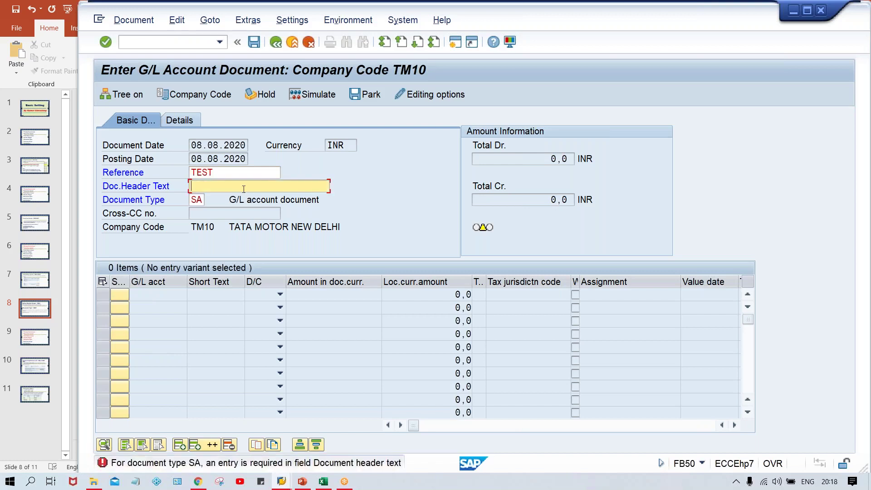
{"action": "type", "text": "TEST"}
{"action": "key", "text": "Return"}
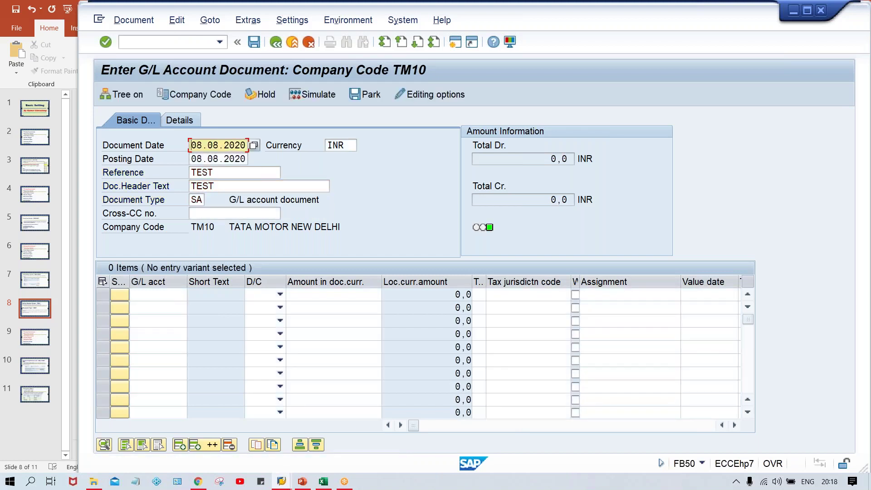
{"action": "left_click", "coordinate": [226, 173]}
{"action": "left_click", "coordinate": [231, 184]}
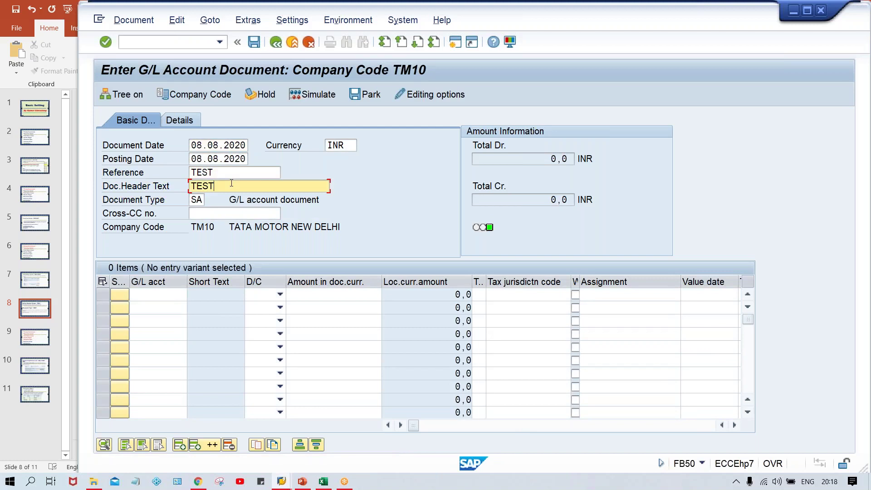
- Return to OBA7, remove the reference number and document header text requirements for document type SA, and save
{"action": "key", "text": "alt+Tab"}
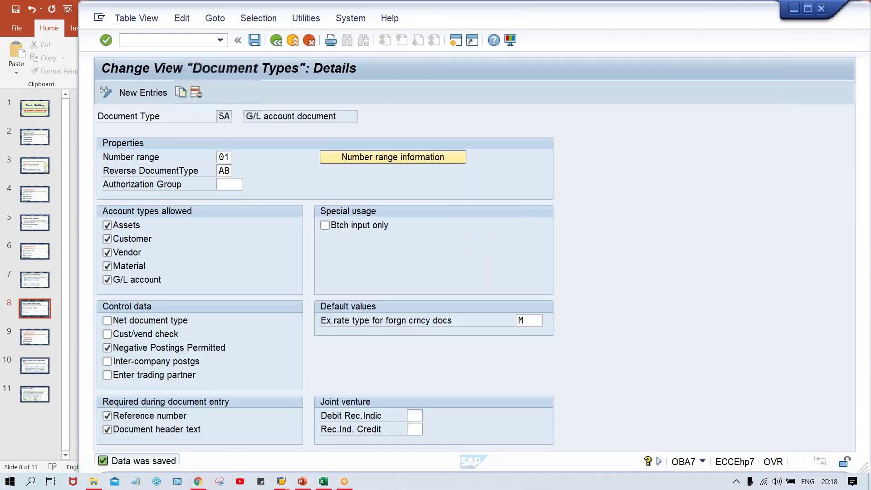
{"action": "left_click", "coordinate": [106, 414]}
{"action": "left_click", "coordinate": [108, 429]}
{"action": "left_click", "coordinate": [107, 415]}
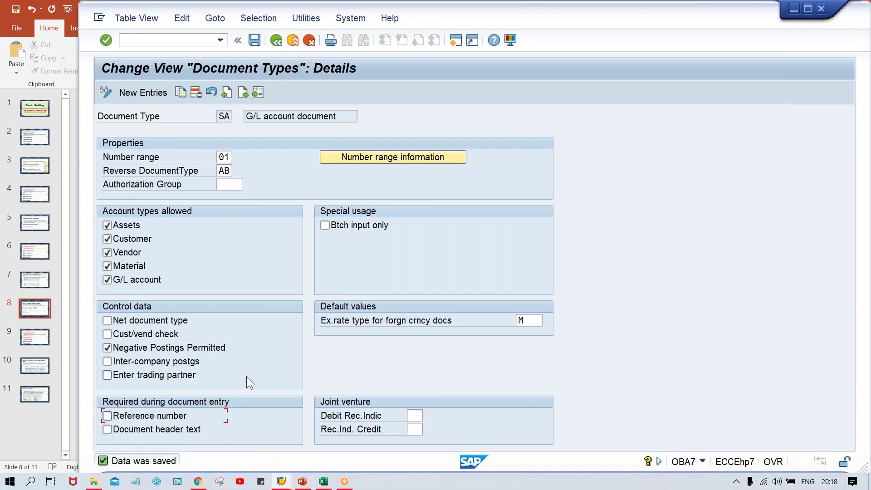
{"action": "key", "text": "ctrl+s"}
- Return to FB50, restart the transaction, and confirm a document date with Reference and Doc.Header Text left empty
{"action": "key", "text": "alt+Tab"}
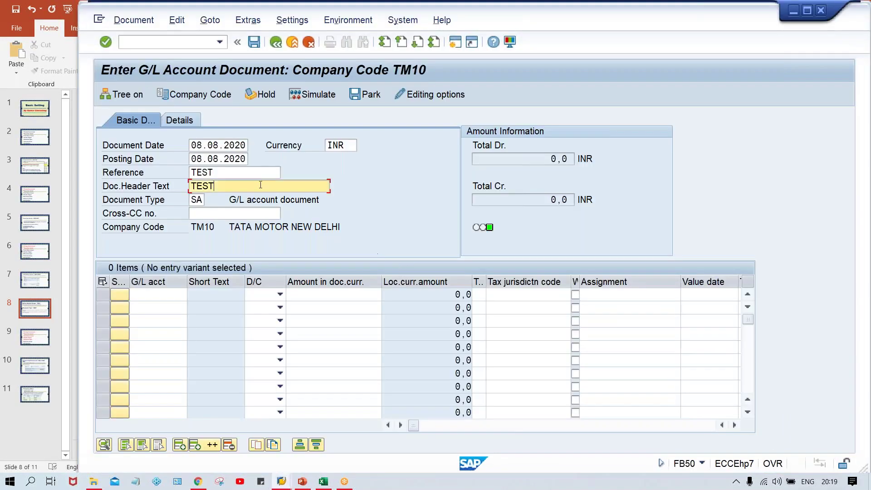
{"action": "left_click", "coordinate": [227, 173]}
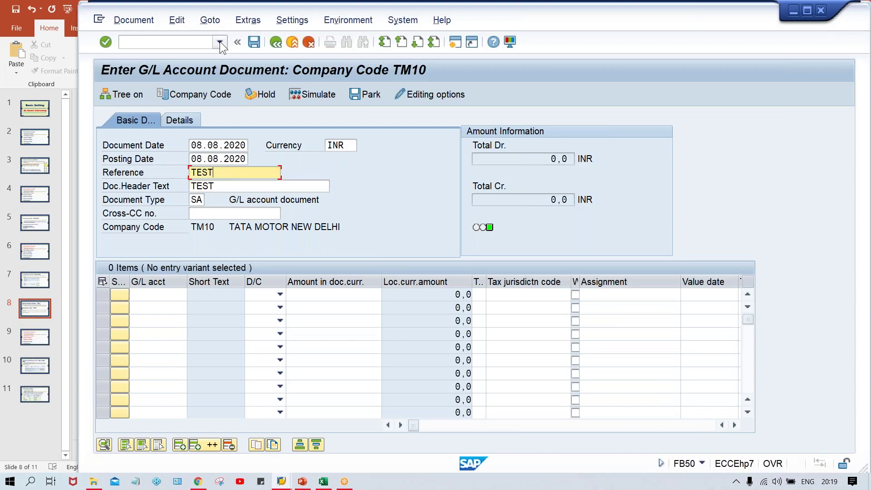
{"action": "left_click", "coordinate": [184, 43]}
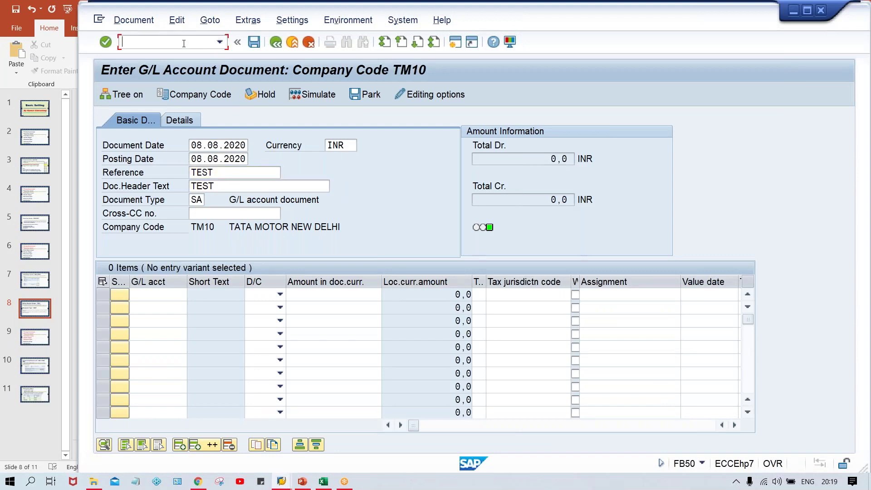
{"action": "type", "text": "/NFB50"}
{"action": "key", "text": "Return"}
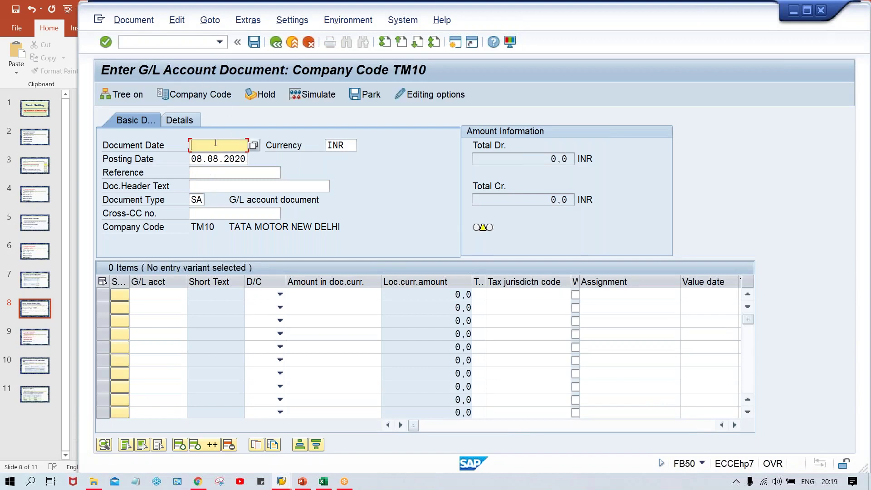
{"action": "left_click", "coordinate": [214, 144]}
{"action": "key", "text": "Down"}
{"action": "key", "text": "Down"}
{"action": "key", "text": "Up"}
{"action": "key", "text": "Return"}
{"action": "left_click_drag", "start_coordinate": [191, 145], "coordinate": [261, 145]}
{"action": "key", "text": "Return"}
- Switch to PowerPoint and show the slide on number range FBN1 and document type OBA7
{"action": "key", "text": "alt+Tab"}
{"action": "key", "text": "alt+Tab"}
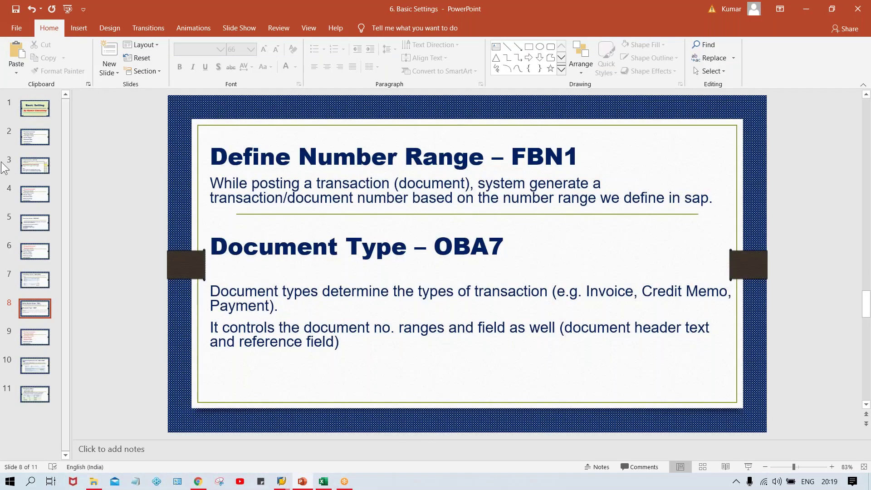